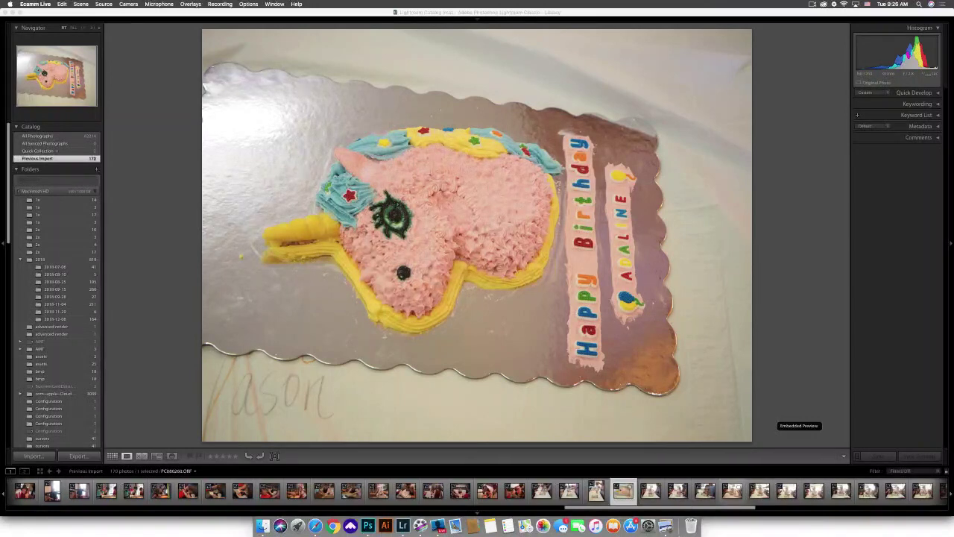
Step: Scroll the Lightroom filmstrip and preview the two later toddler-eating-cake photos in Loupe view
click(655, 511)
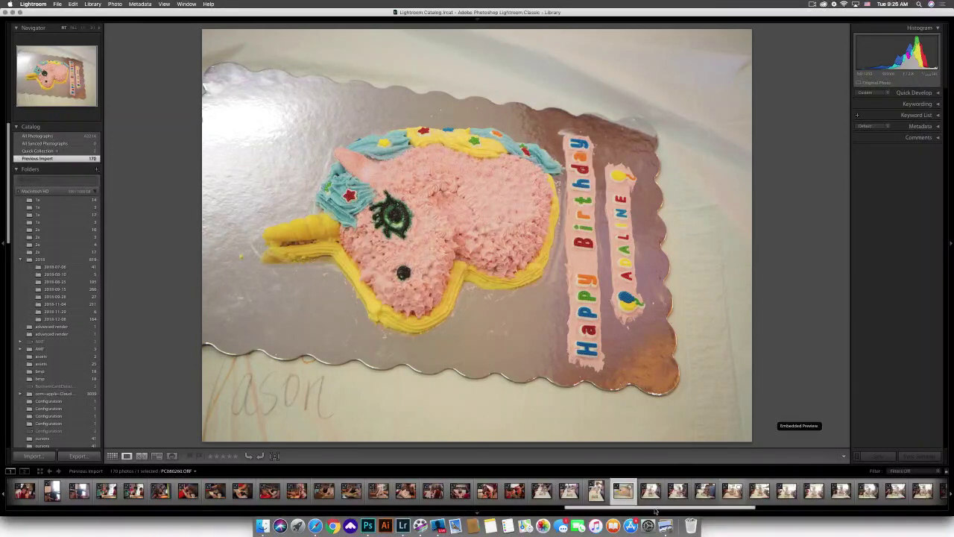
drag(656, 511, 804, 515)
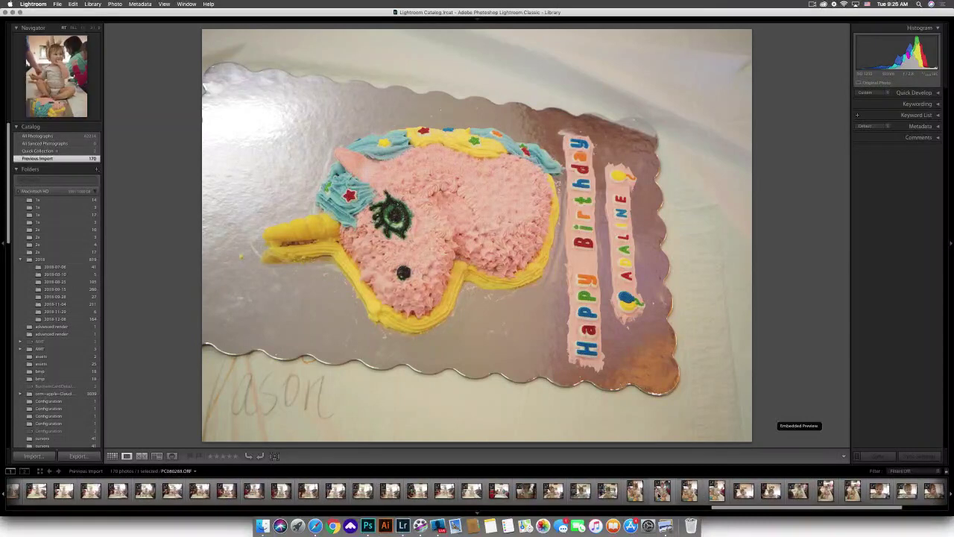
click(662, 493)
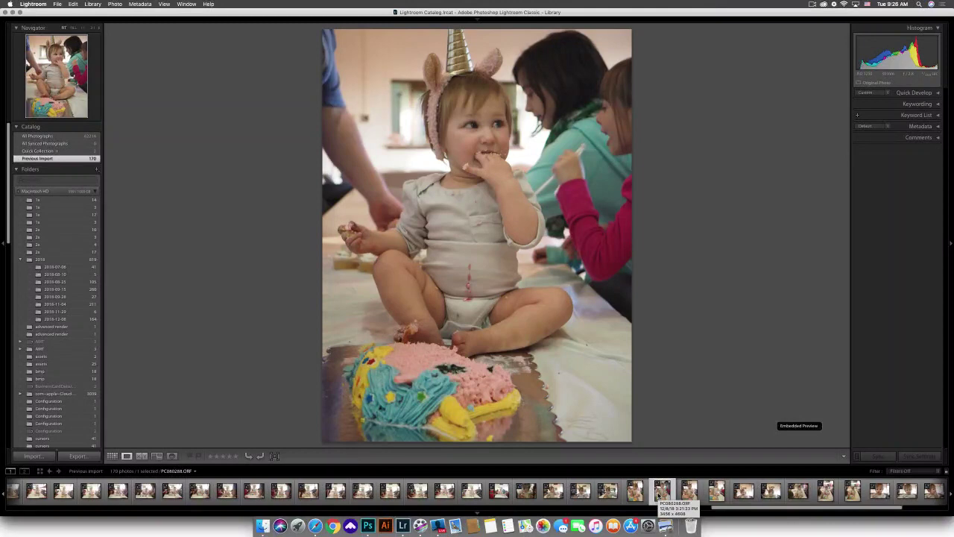
click(689, 490)
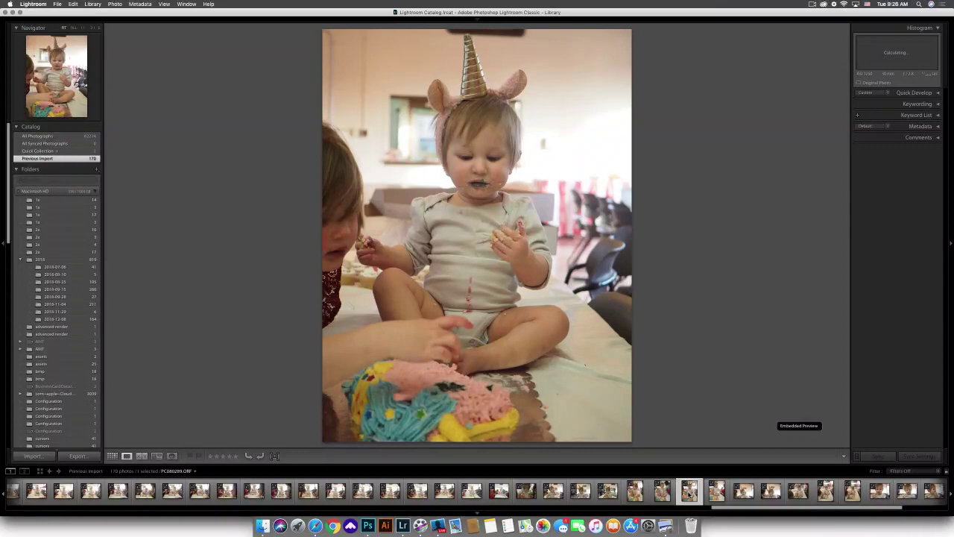
Step: Move from the screen recording app back to Lightroom, then over to Photoshop
click(440, 527)
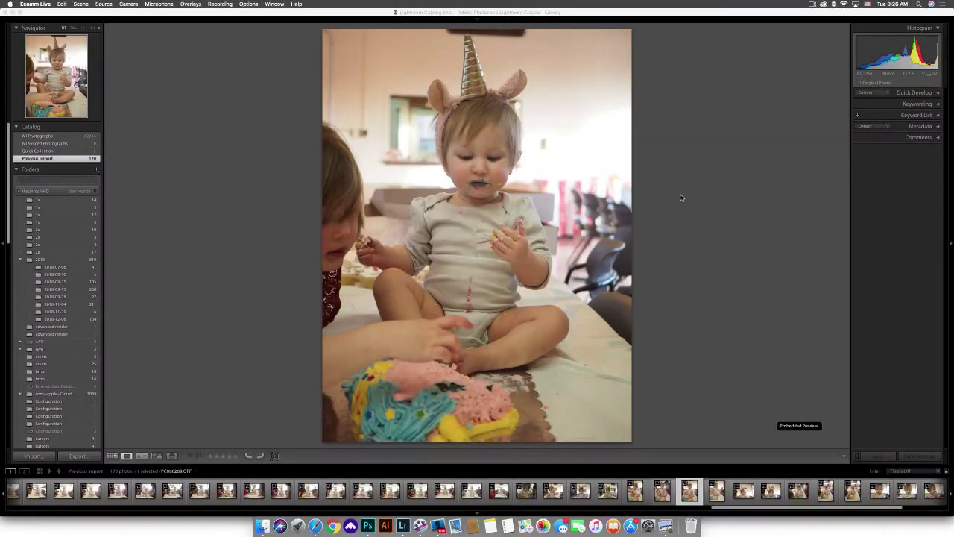
click(691, 122)
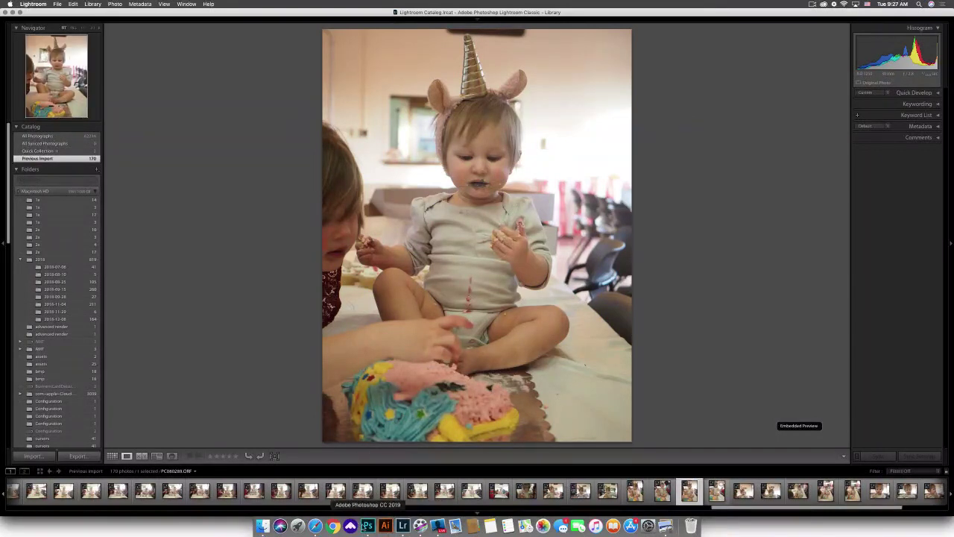
click(368, 527)
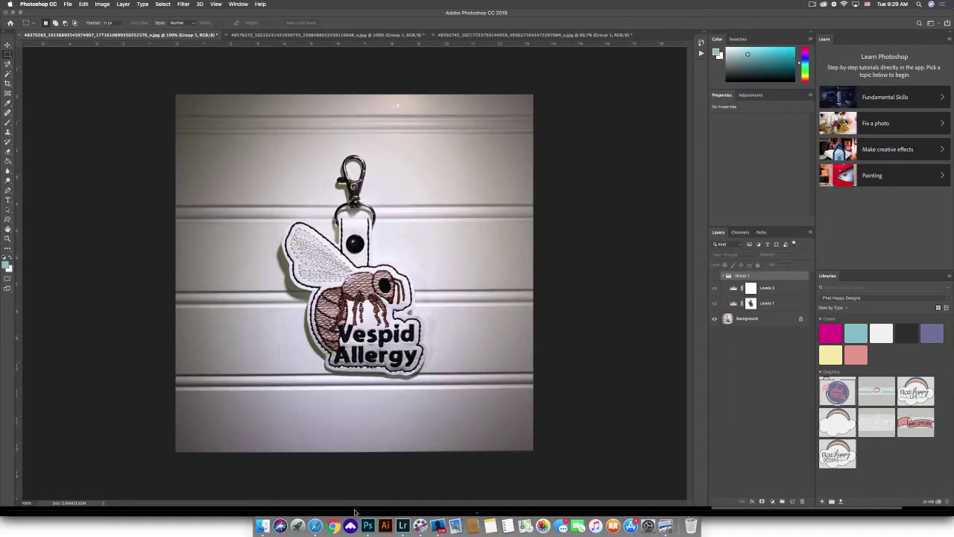
Step: Bring up the canvas backdrop colour choices around the bee keychain image
right_click(615, 270)
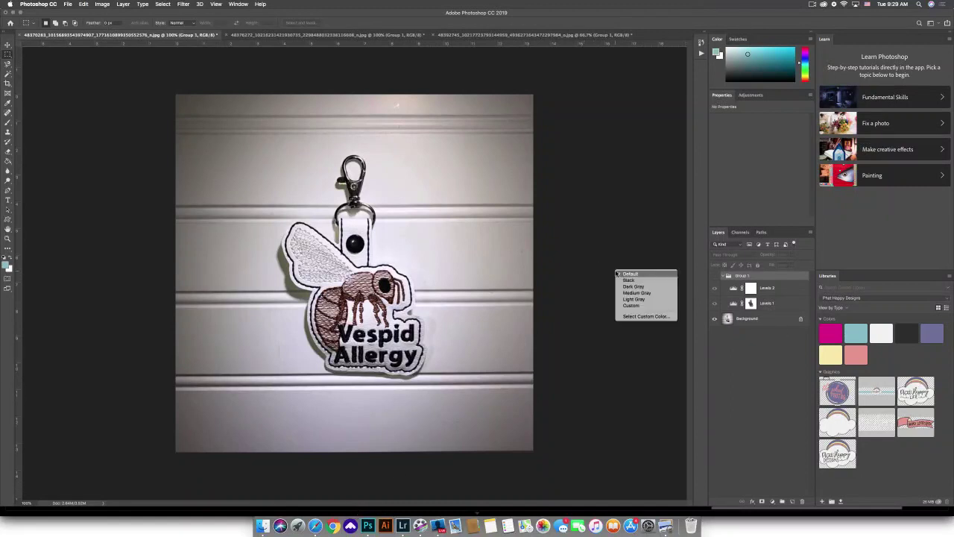
click(870, 227)
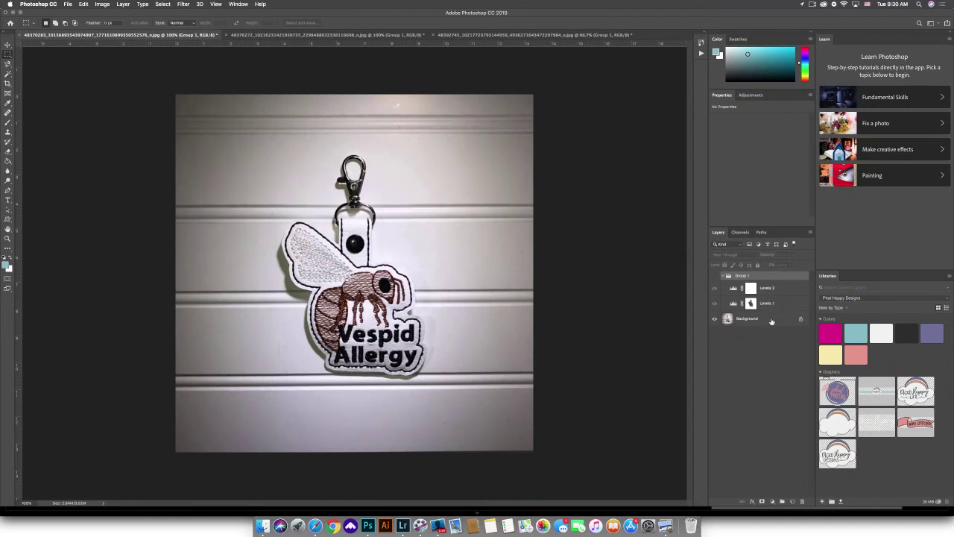
Step: Toggle Group 1's Levels adjustments on, off and on to compare against the original keychain
click(715, 276)
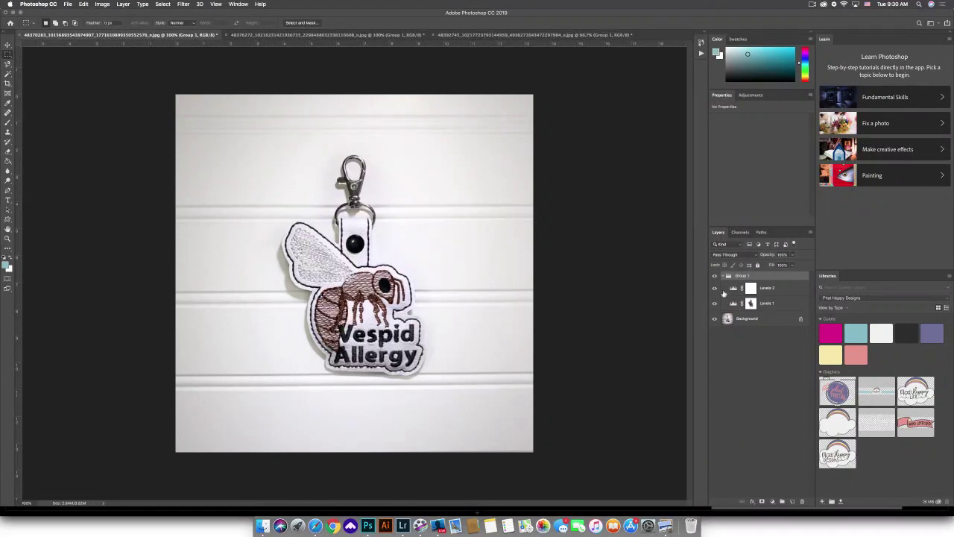
click(715, 277)
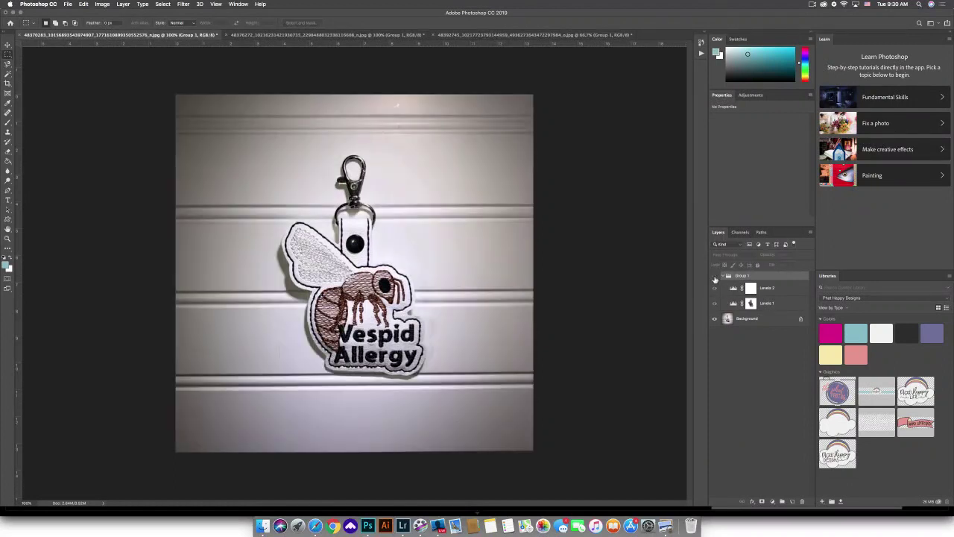
click(715, 277)
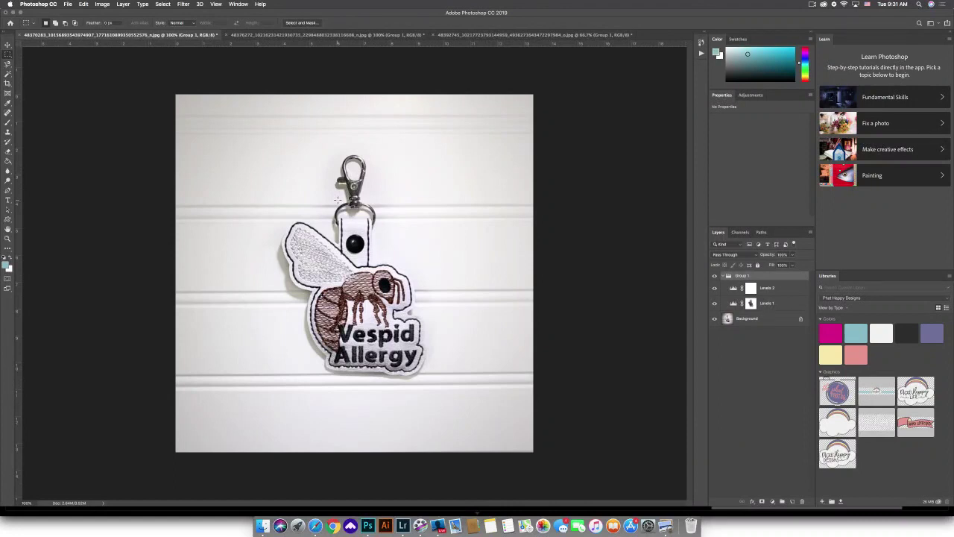
Step: Hide and collapse Group 1, then add a Levels 3 layer with midtones raised to about 1.88
click(715, 277)
click(723, 276)
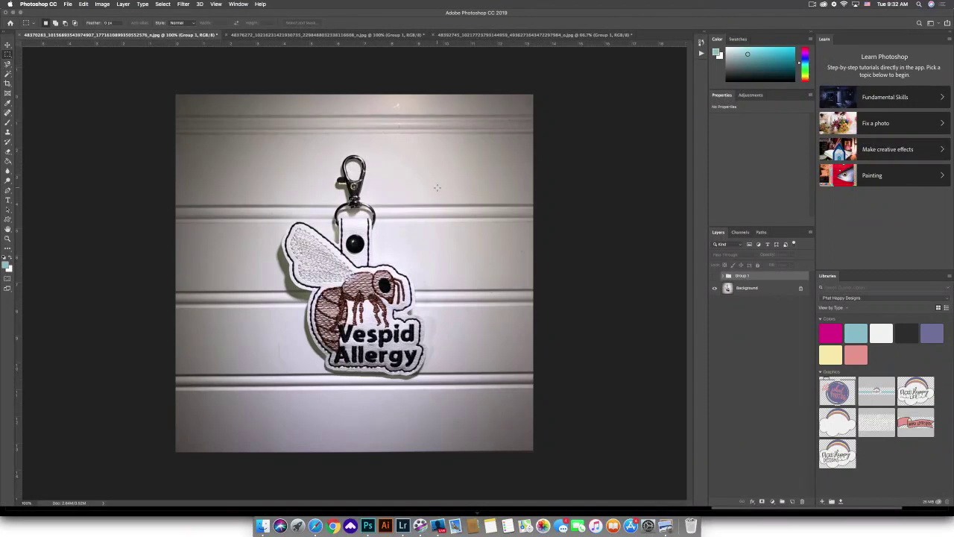
click(772, 502)
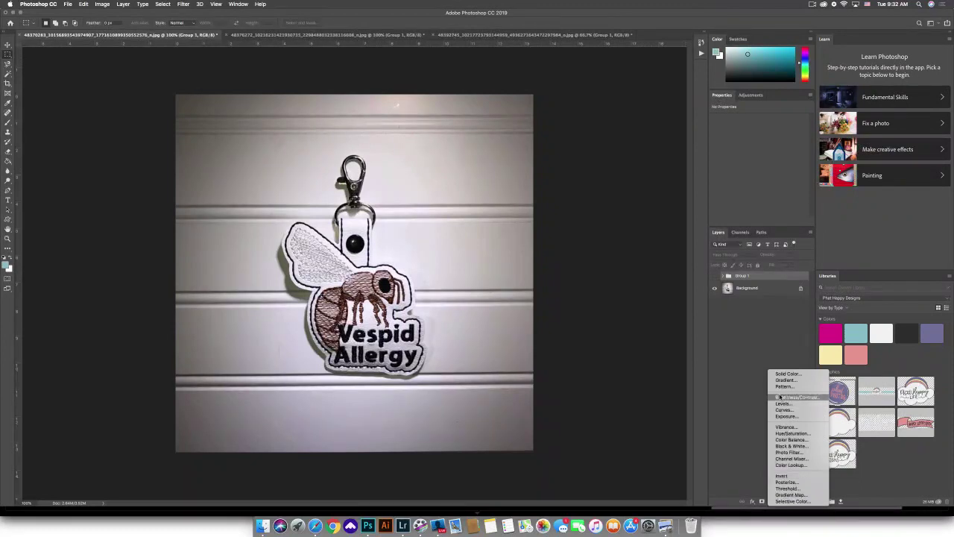
click(783, 404)
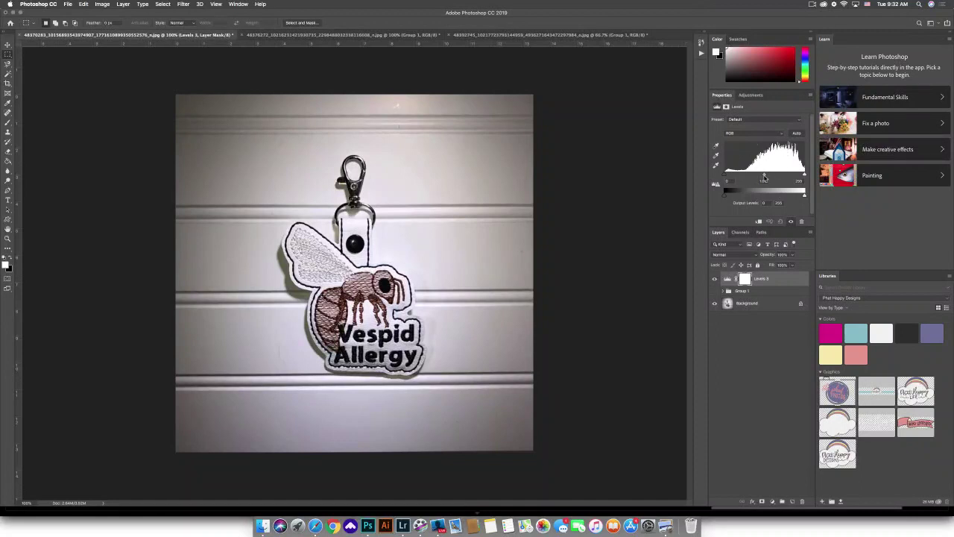
drag(764, 177, 728, 181)
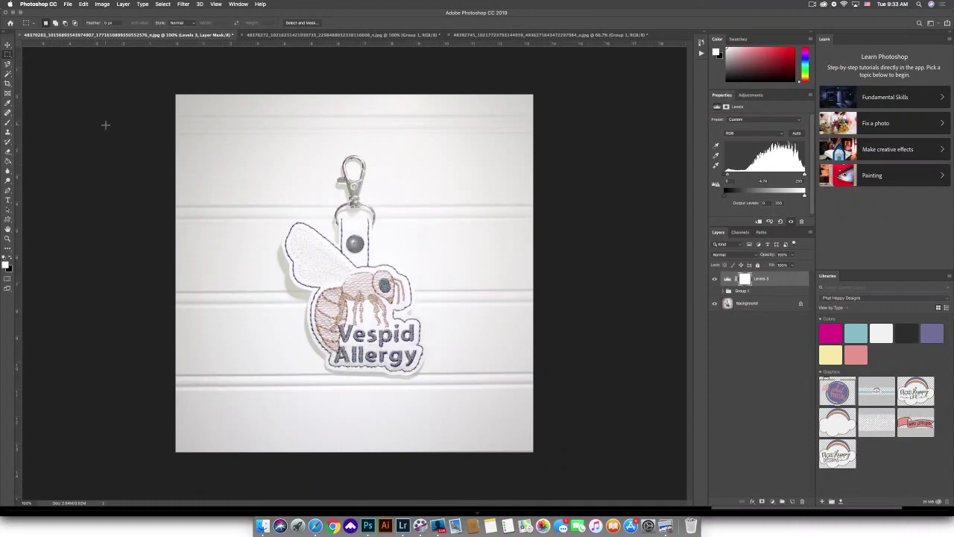
click(7, 126)
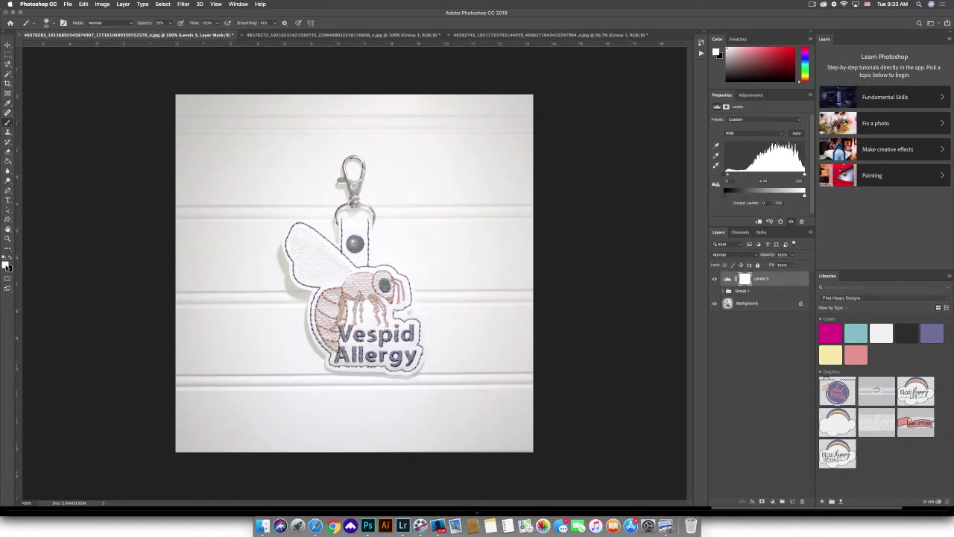
Step: Set the foreground colour to black and the brush opacity to 49%
click(5, 267)
key(3)
key(1)
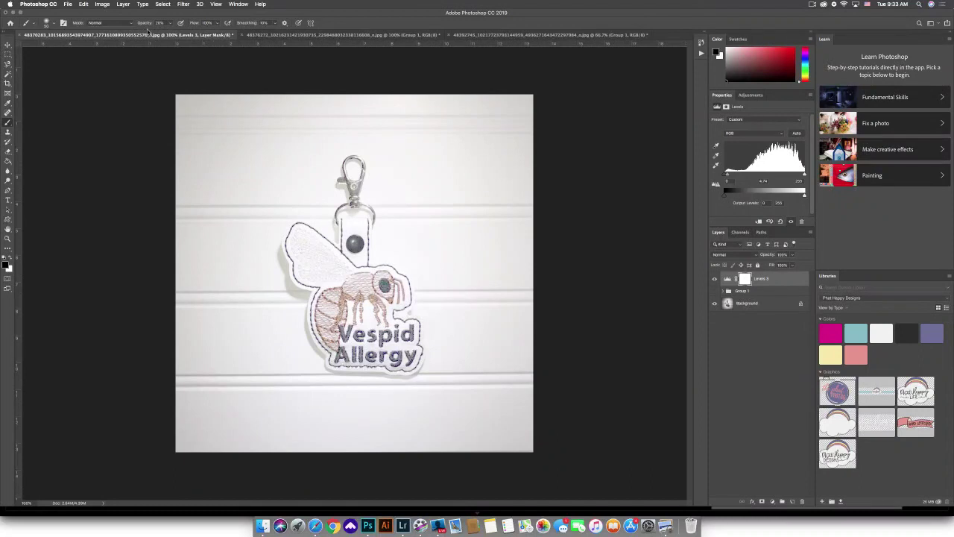
click(53, 26)
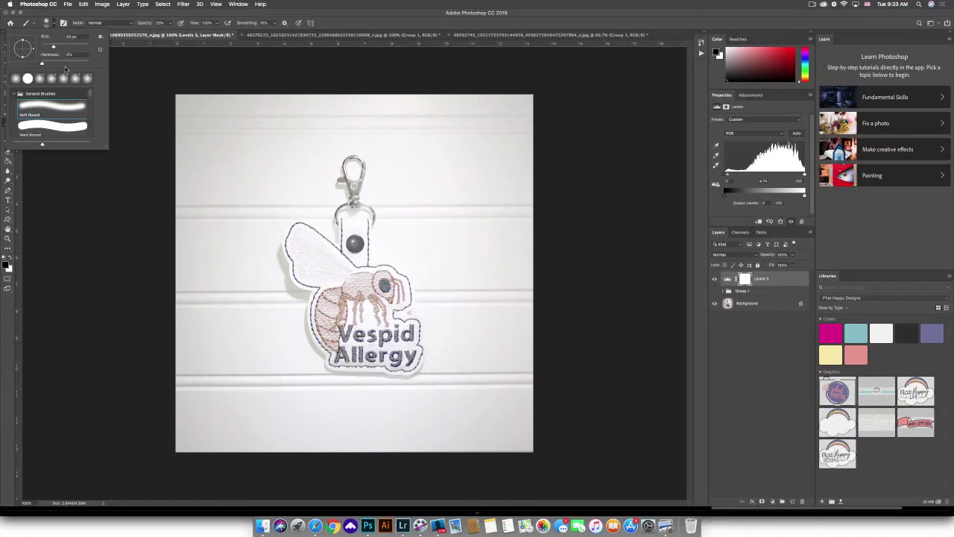
click(53, 26)
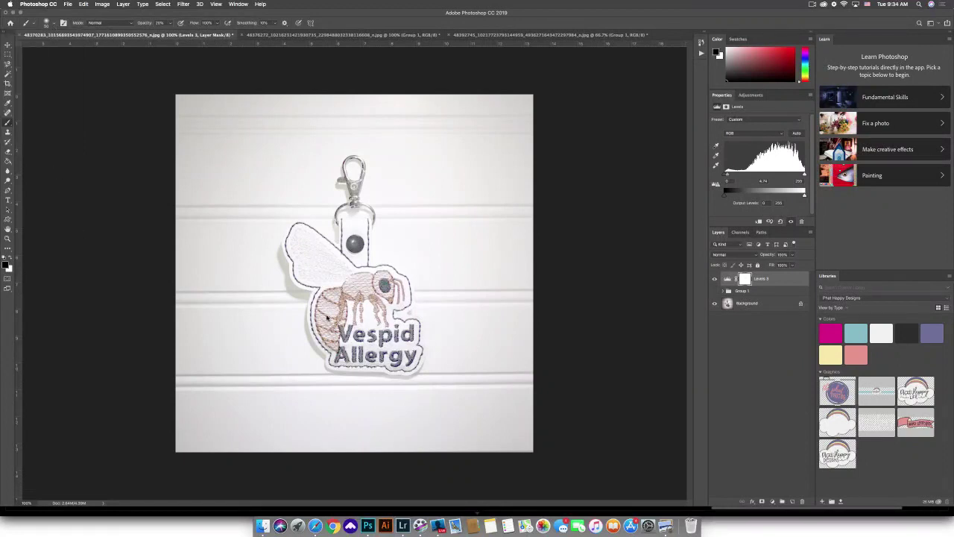
click(173, 26)
drag(173, 34, 181, 34)
drag(182, 34, 183, 35)
click(352, 253)
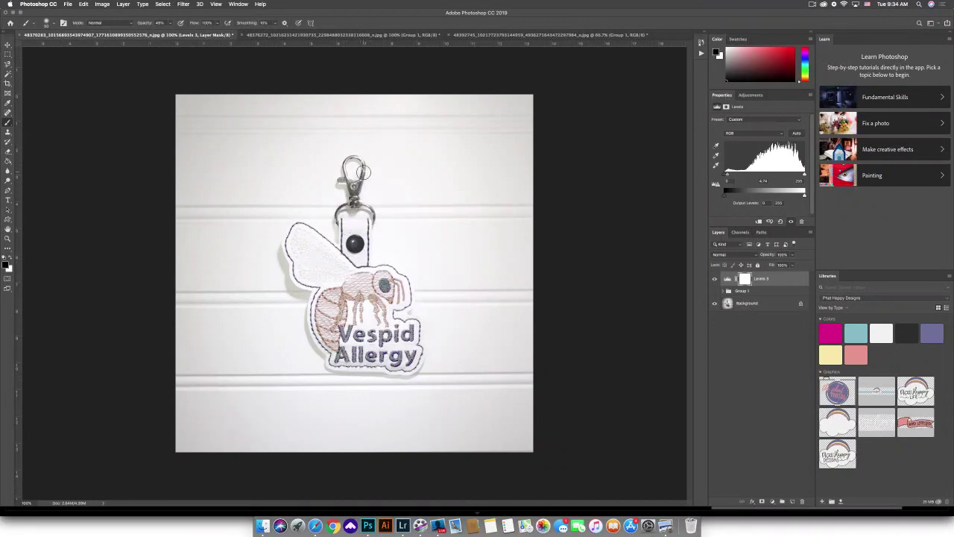
Step: Paint the Levels 3 mask over the clasp and upper wing, then shrink the brush
drag(353, 160, 347, 197)
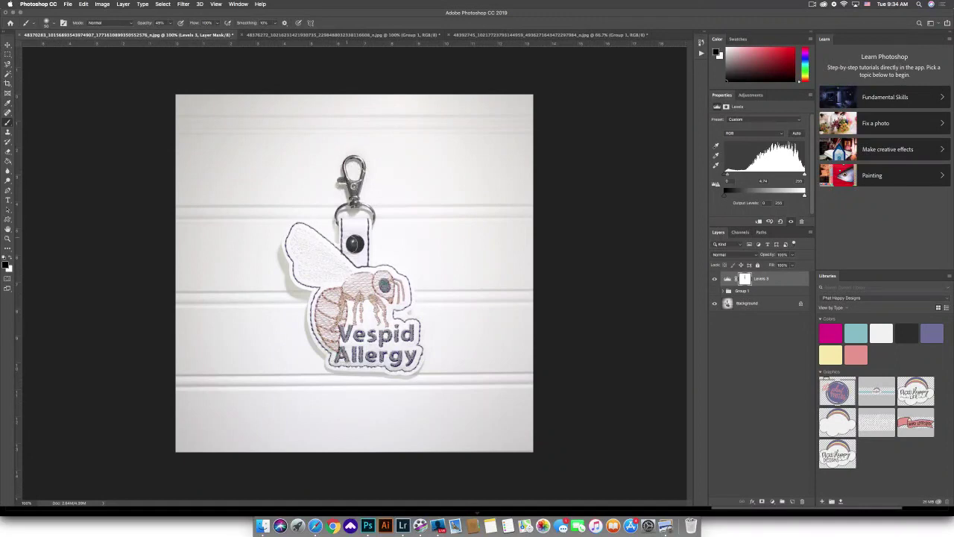
mouse_move(349, 249)
mouse_down()
mouse_move(340, 261)
mouse_move(310, 233)
mouse_move(319, 241)
mouse_move(295, 236)
mouse_move(288, 259)
mouse_move(294, 276)
mouse_move(320, 286)
mouse_move(321, 343)
mouse_move(336, 366)
mouse_move(407, 368)
mouse_move(416, 337)
mouse_move(406, 287)
mouse_move(366, 274)
mouse_move(360, 292)
mouse_move(377, 304)
mouse_move(394, 344)
mouse_move(371, 347)
mouse_move(351, 340)
mouse_move(386, 323)
mouse_move(361, 317)
mouse_move(373, 306)
mouse_move(335, 312)
mouse_move(342, 336)
mouse_move(305, 255)
mouse_move(394, 300)
mouse_move(383, 287)
mouse_move(383, 345)
mouse_move(399, 356)
mouse_move(377, 324)
mouse_move(339, 313)
mouse_move(331, 323)
mouse_move(358, 336)
mouse_move(354, 291)
mouse_move(347, 272)
mouse_move(308, 252)
mouse_move(374, 246)
mouse_up()
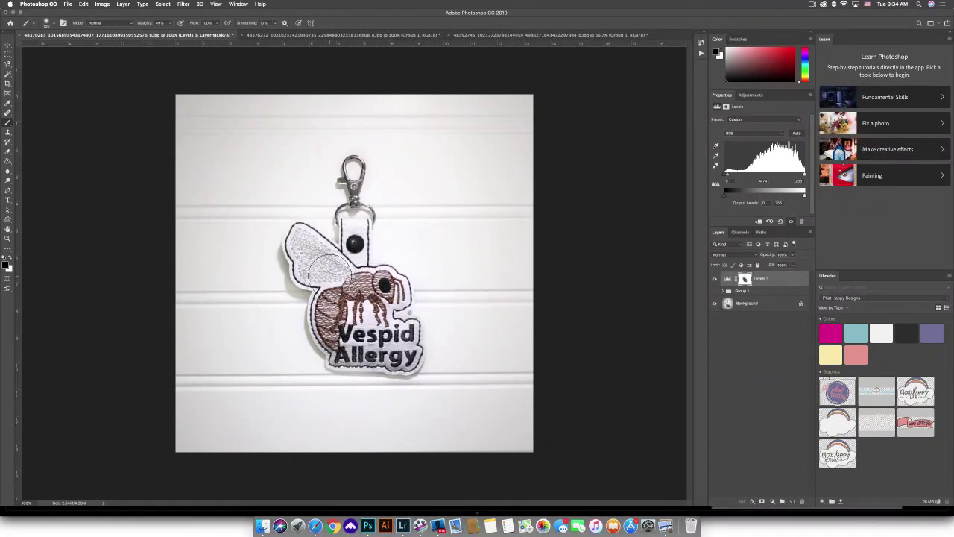
key(bracketleft)
key(bracketleft)
key(bracketleft)
key(bracketleft)
Step: Swap to a white foreground and toggle Levels 3 off and on to compare the keychain
key(x)
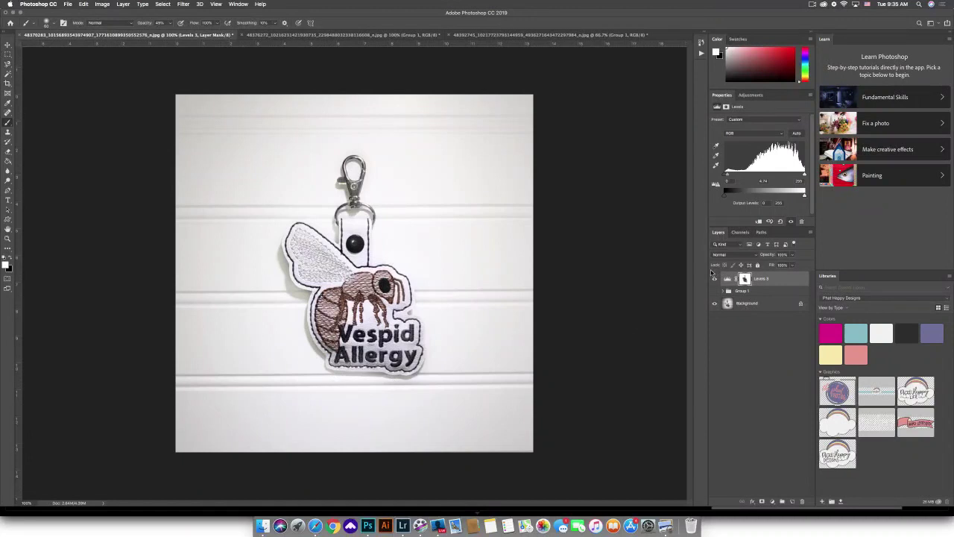
click(714, 279)
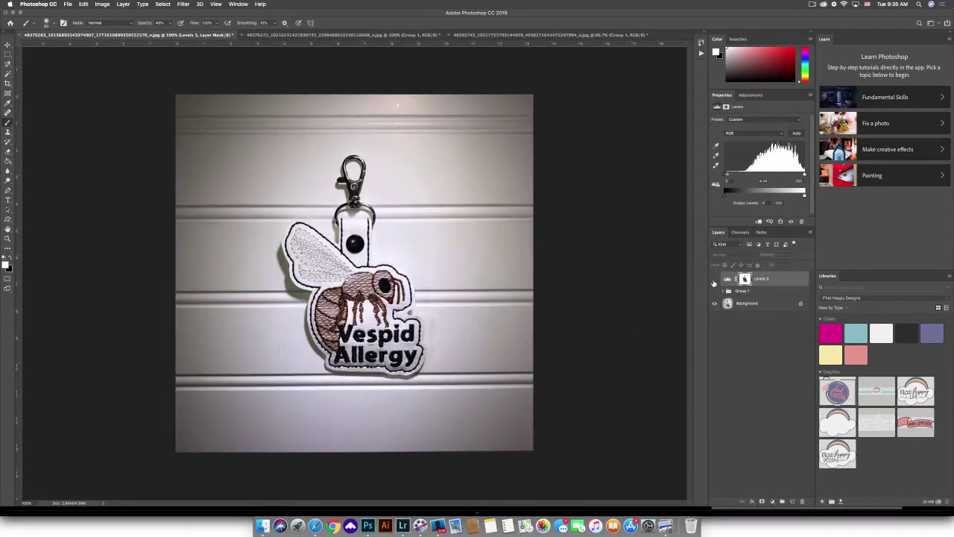
click(714, 279)
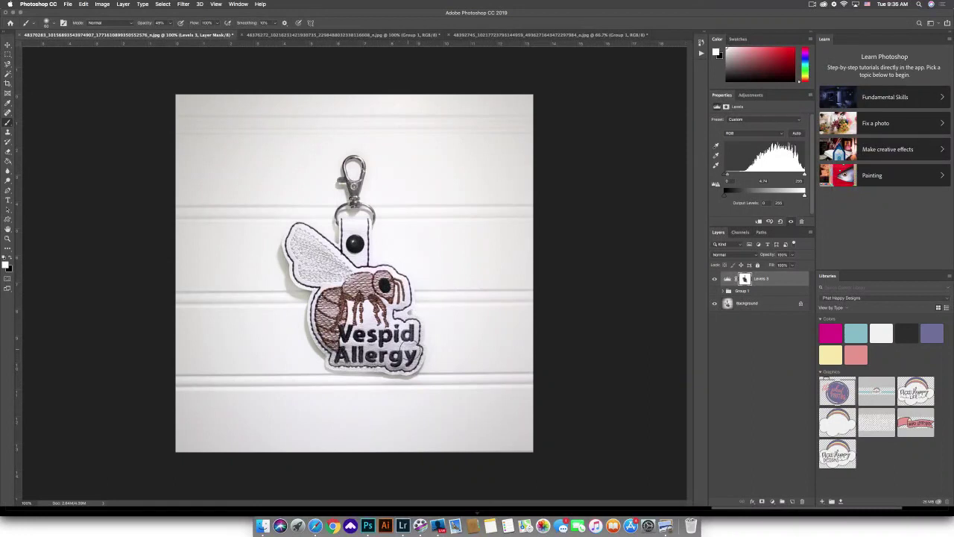
click(773, 502)
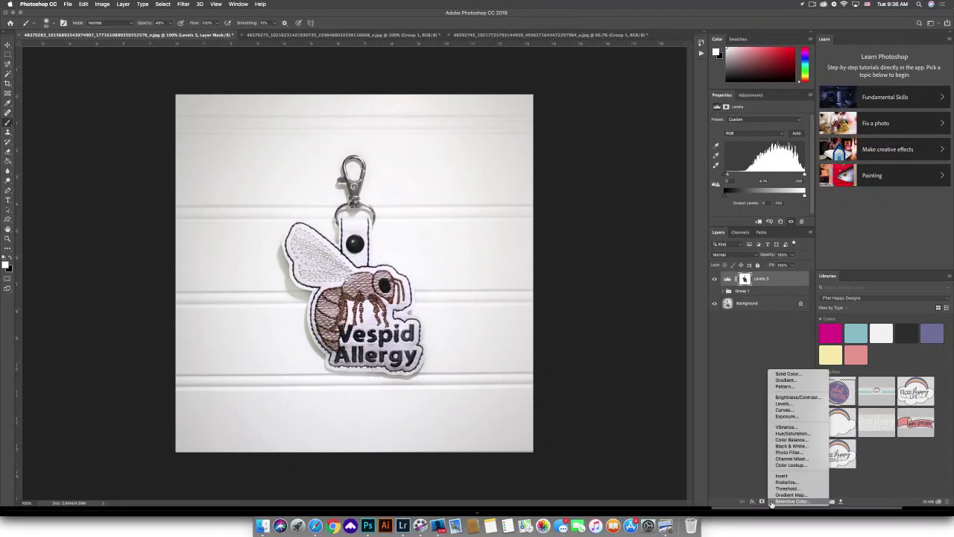
Step: Add a Levels 4 layer with black point about 14, then group it with Levels 3
click(789, 407)
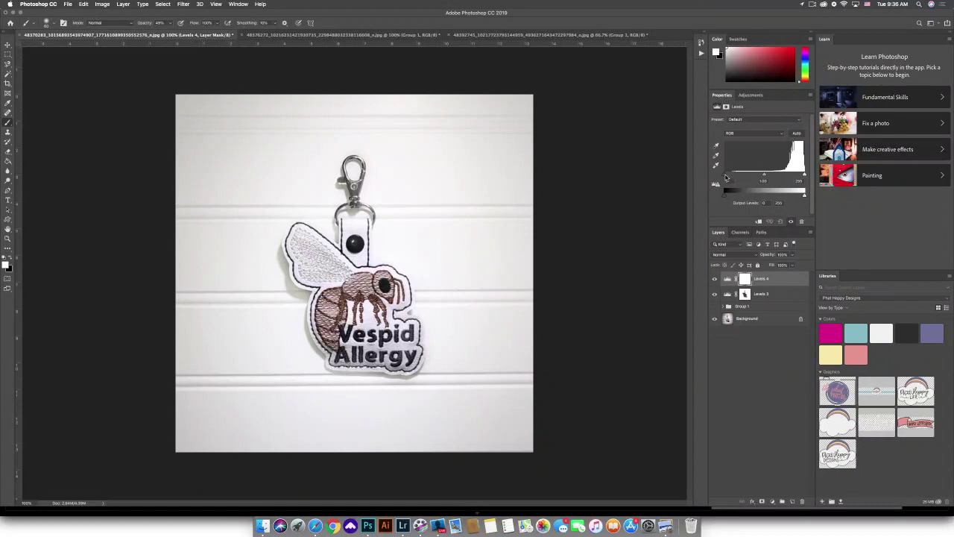
drag(726, 176, 732, 177)
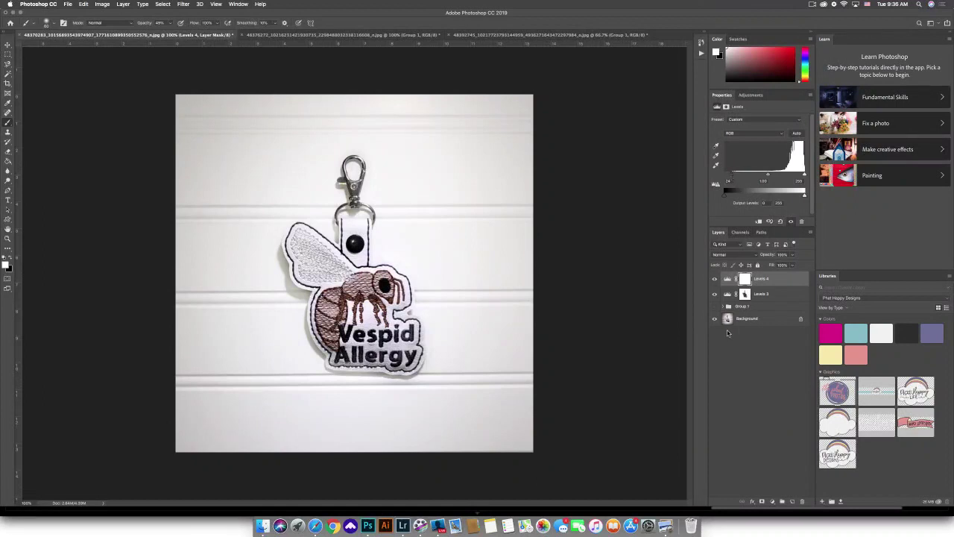
shift+click(767, 295)
key(ctrl+g)
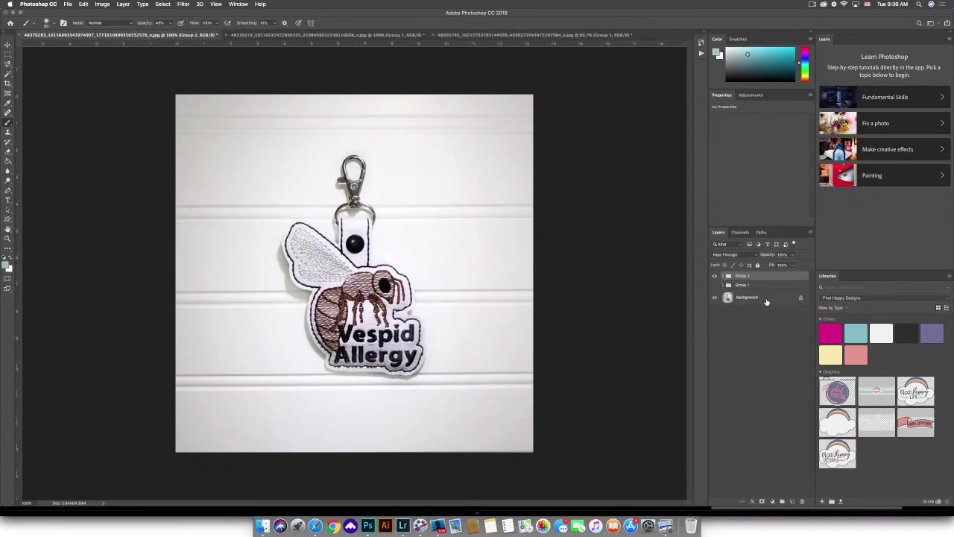
Step: Toggle the Background and Group 2 visibility to compare the keychain before and after
alt+click(715, 277)
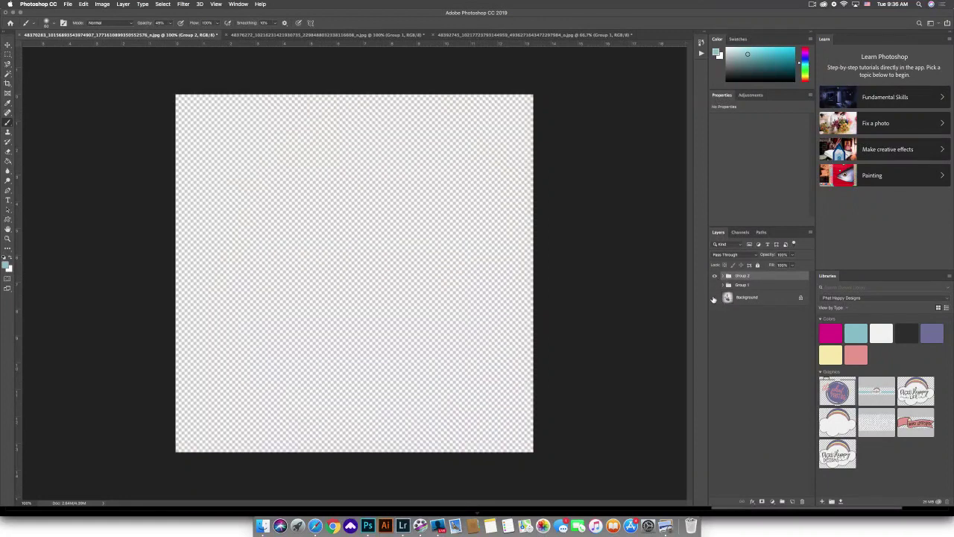
alt+click(715, 277)
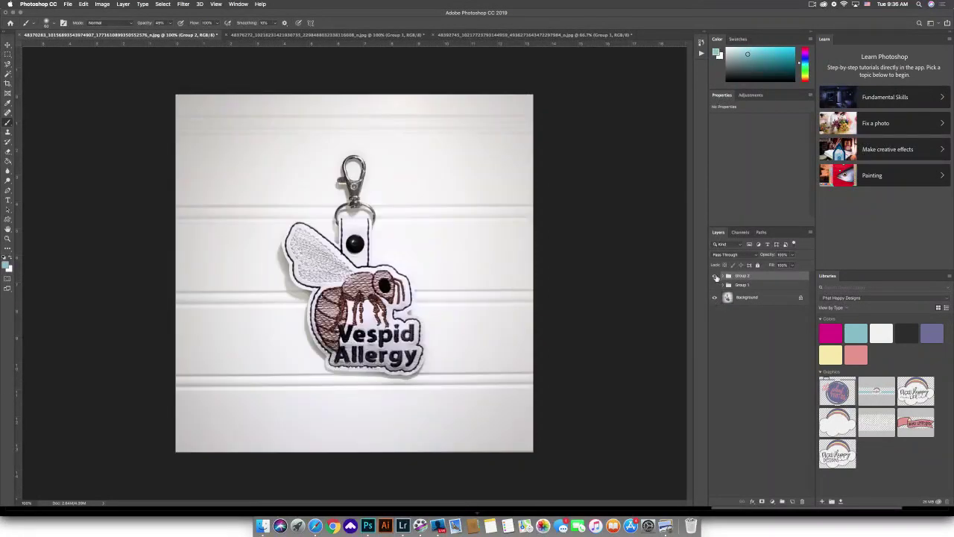
click(716, 277)
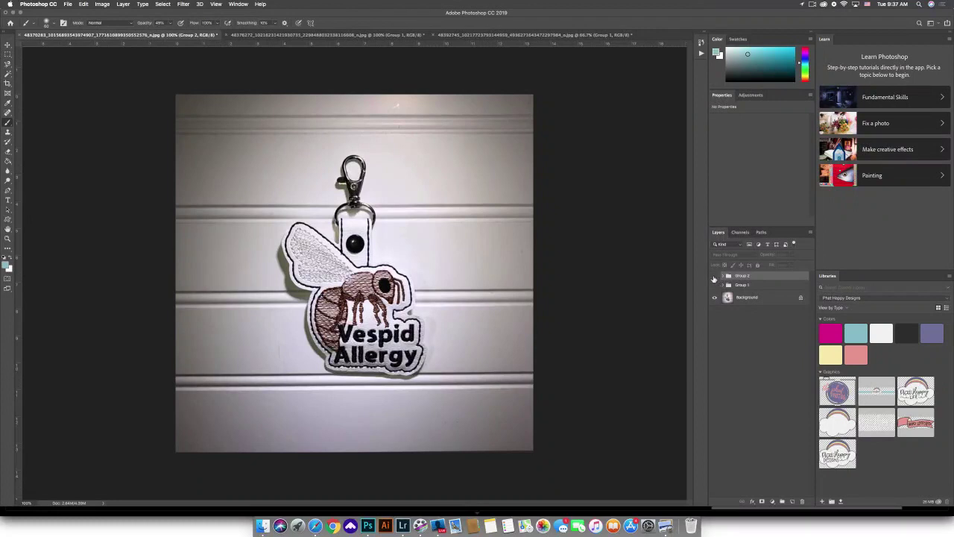
click(714, 277)
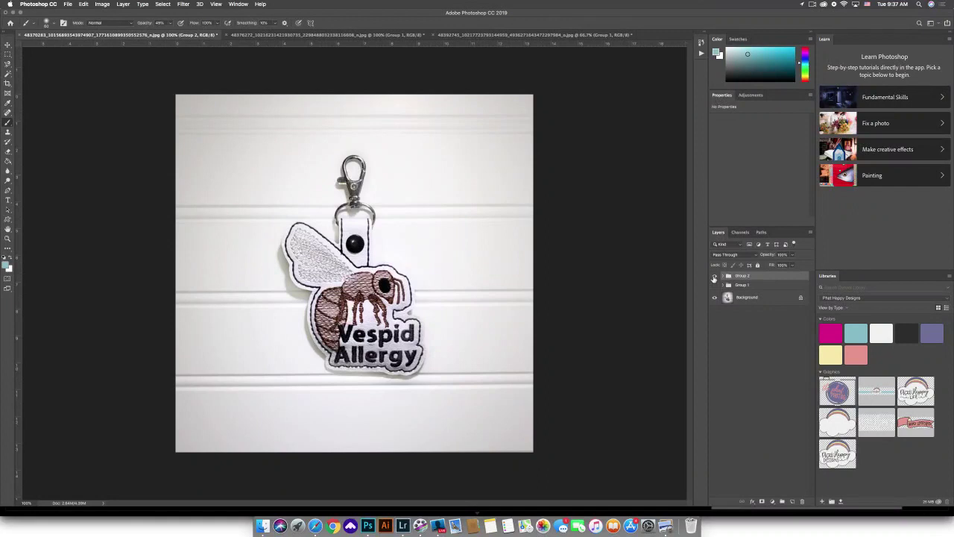
Step: Switch to the ARMY ring photo and collapse and hide its Group 1 Levels adjustments
click(337, 35)
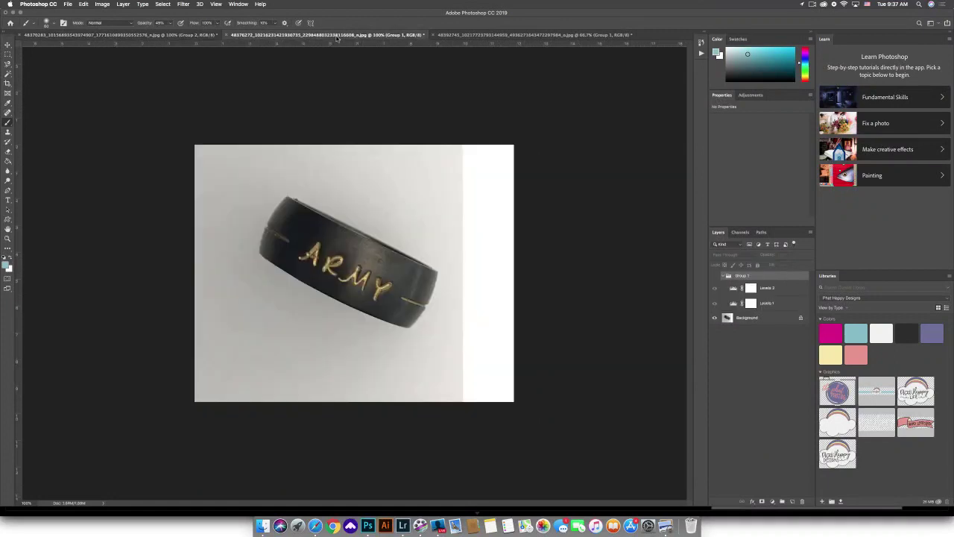
click(715, 276)
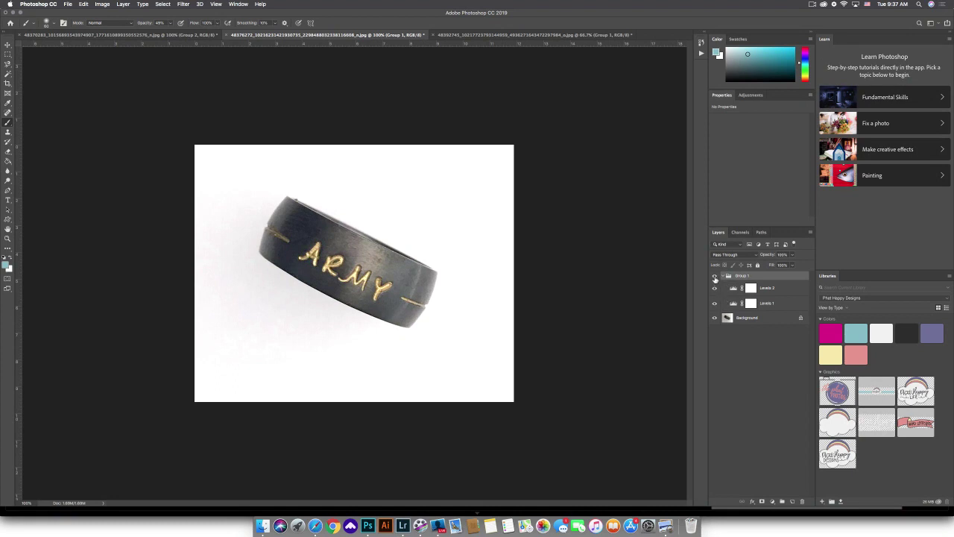
click(727, 276)
click(715, 276)
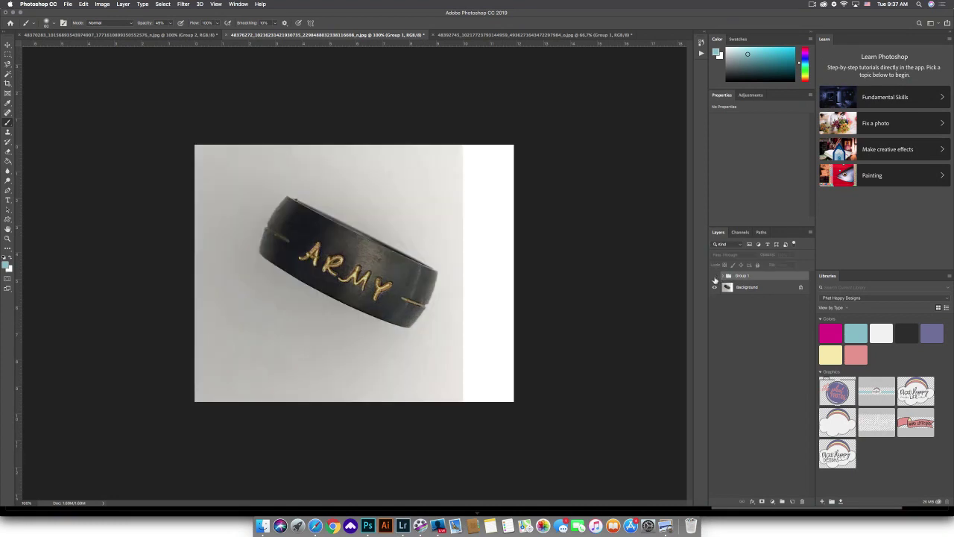
Step: Revert the ring photo to its original uncropped snapshot in the History panel
click(754, 291)
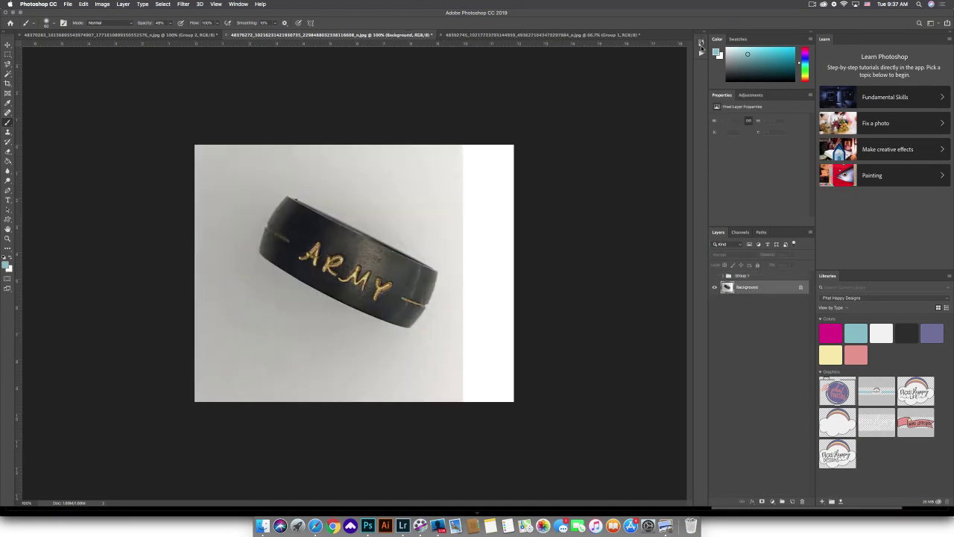
click(701, 45)
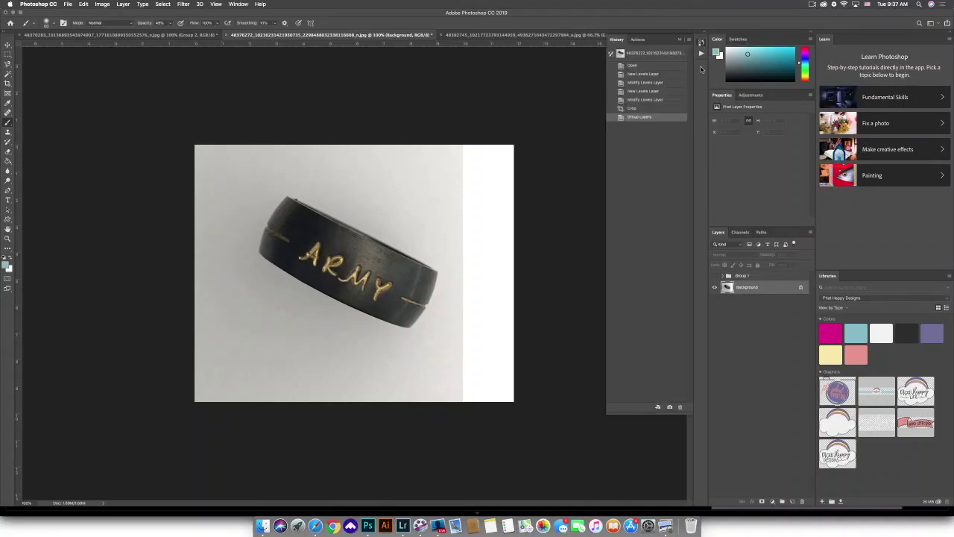
click(634, 57)
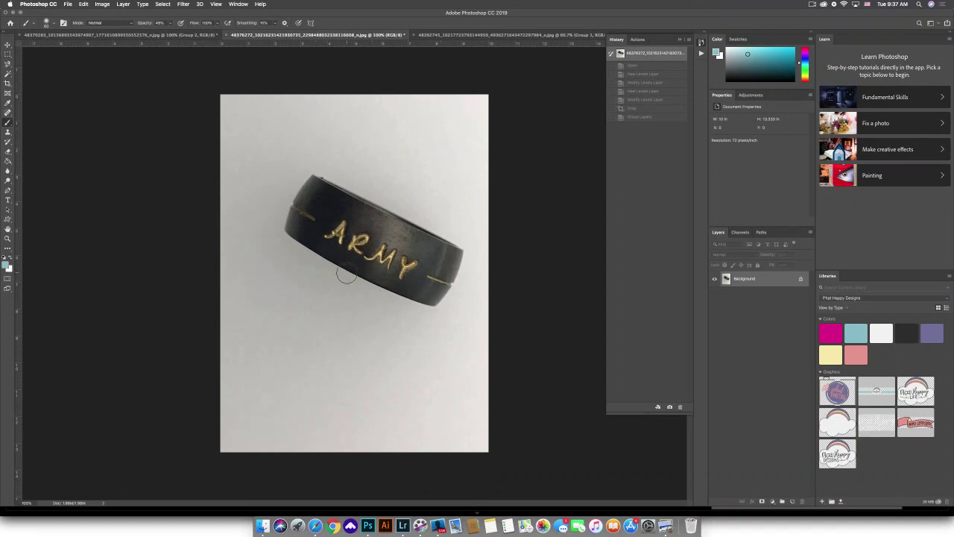
Step: Add a Levels 1 layer, set the white point from the background, and raise midtones to 1.31
click(772, 501)
click(791, 405)
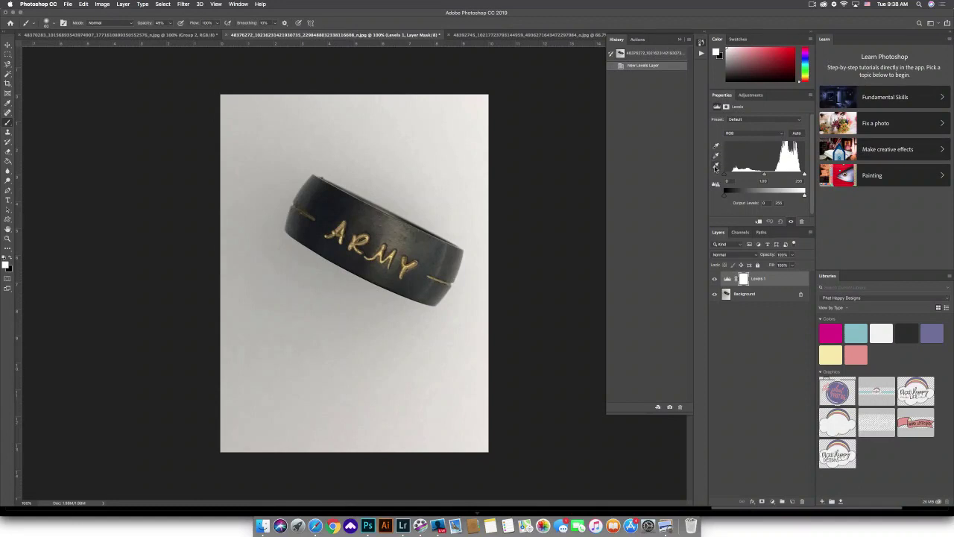
click(717, 167)
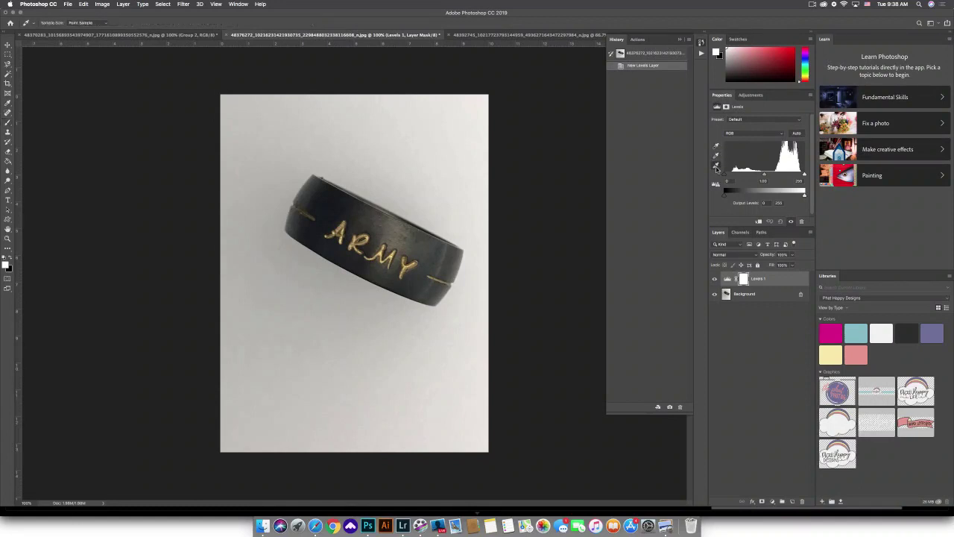
click(456, 193)
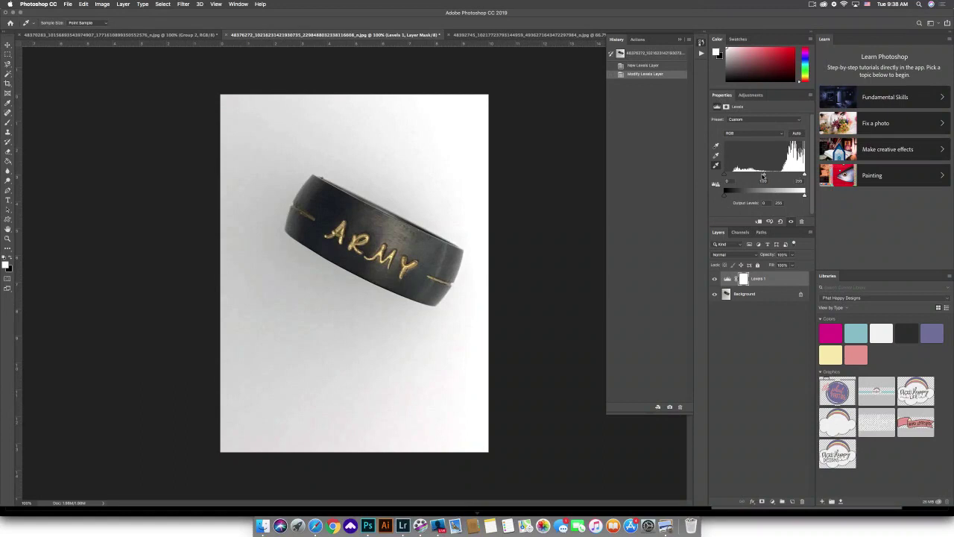
drag(764, 176, 729, 178)
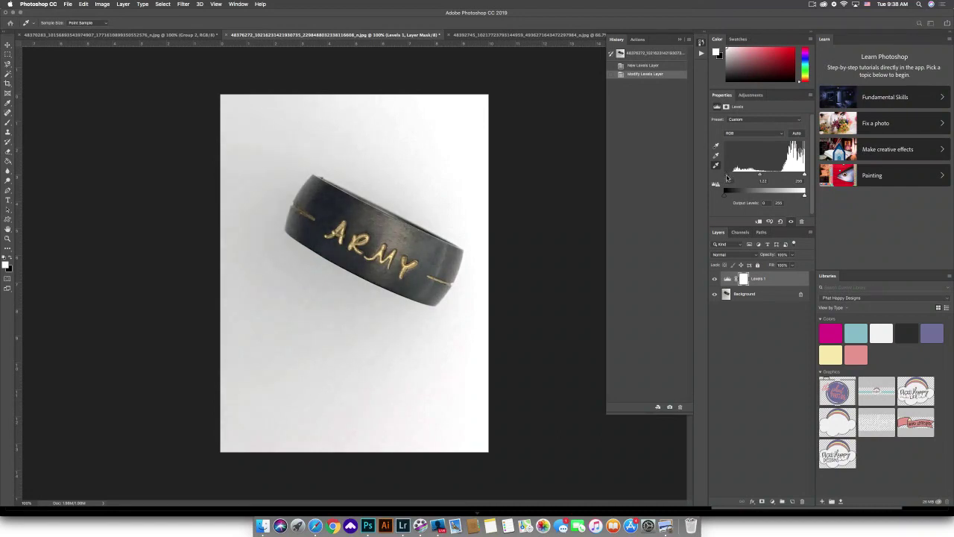
drag(760, 176, 760, 176)
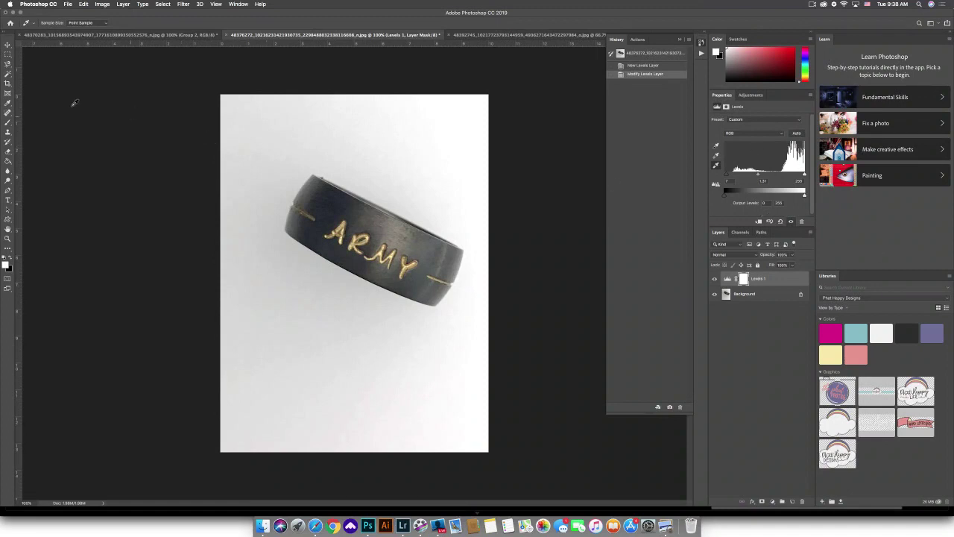
click(7, 84)
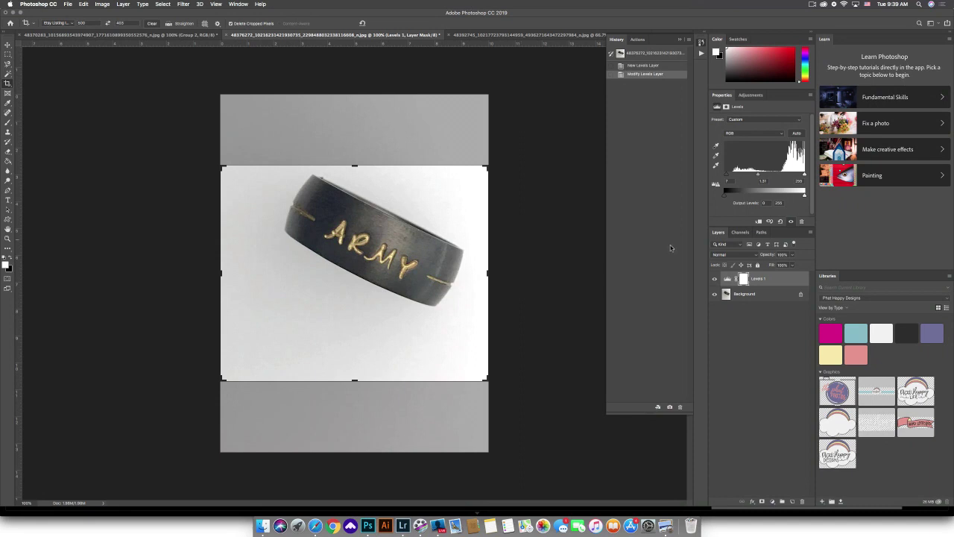
Step: Convert the ring photo's locked Background into an editable Layer 0
right_click(765, 301)
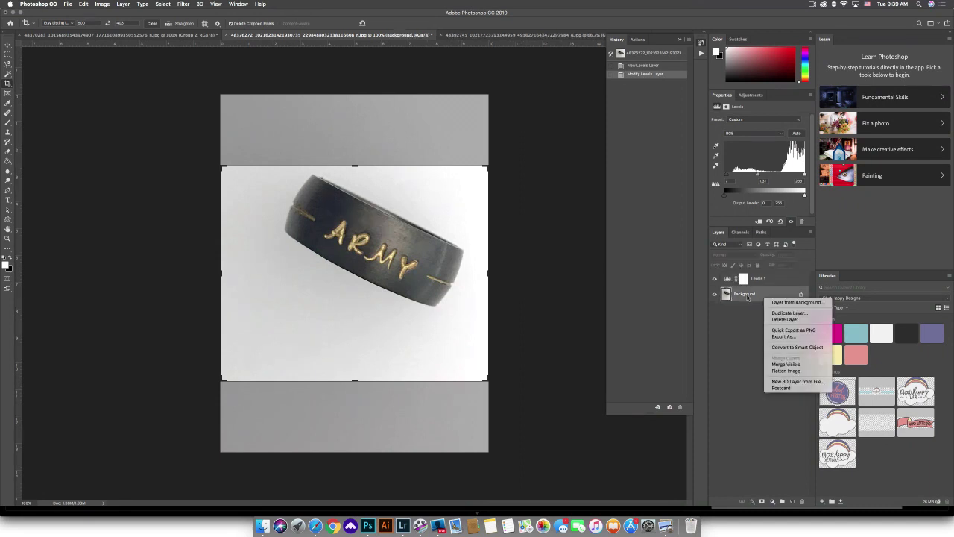
click(748, 297)
double_click(753, 297)
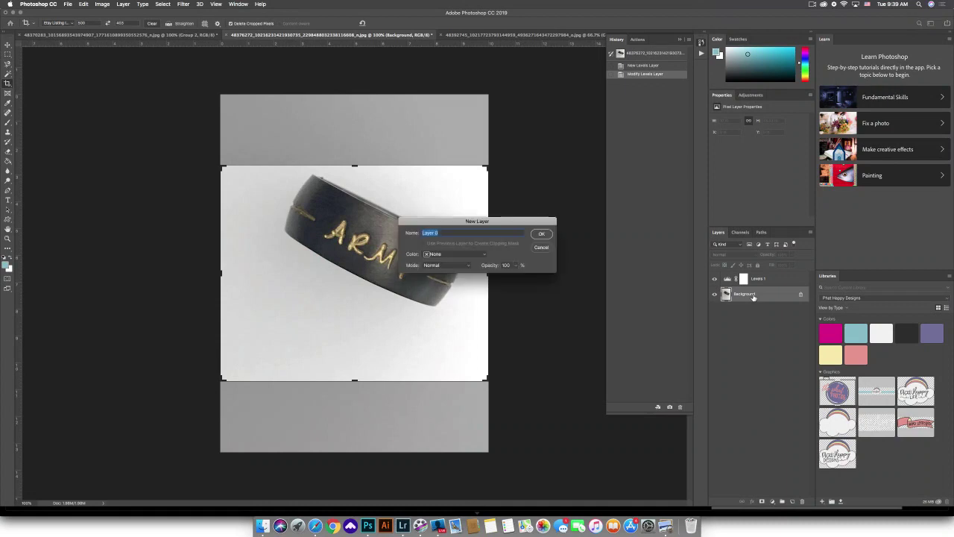
click(545, 235)
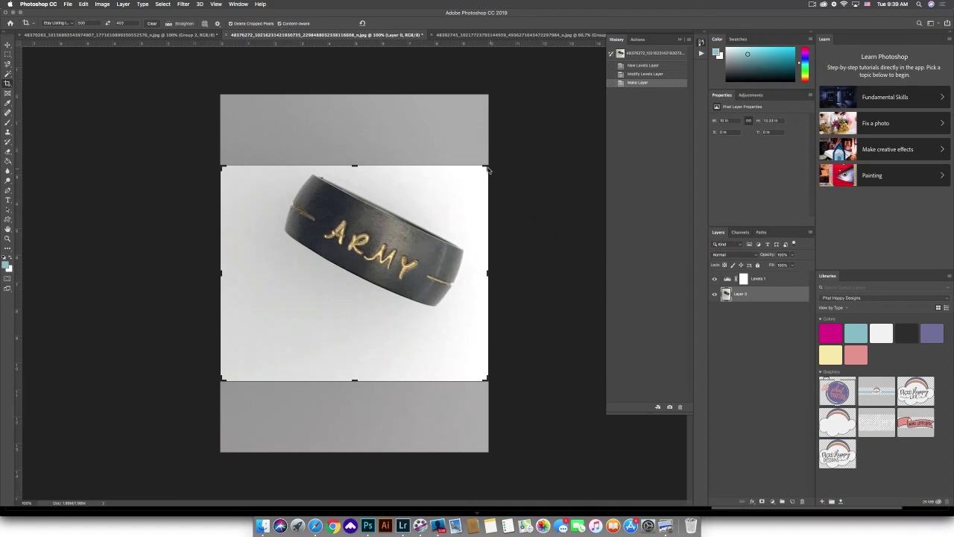
Step: Content-aware crop the ring photo wider on the right, then compare Levels 1 off and on
drag(488, 167, 518, 170)
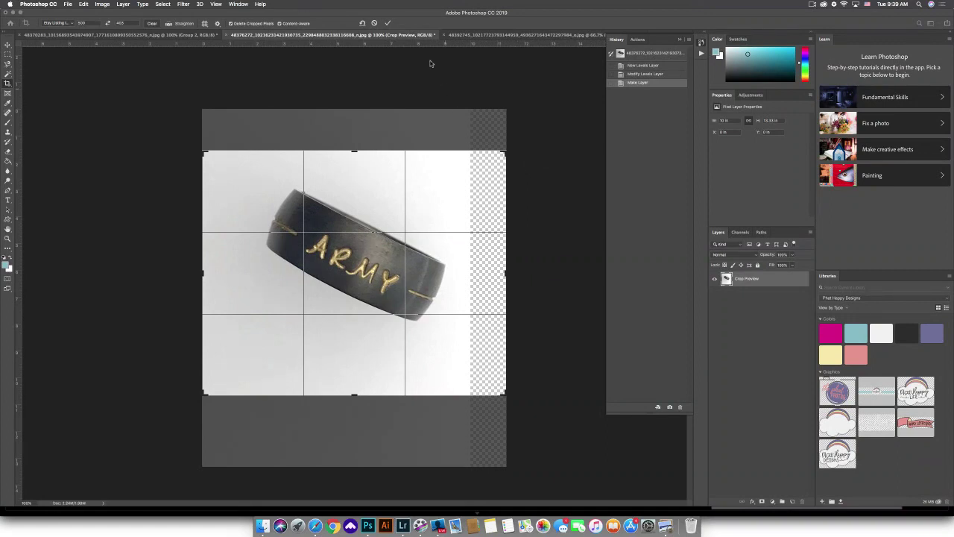
click(388, 23)
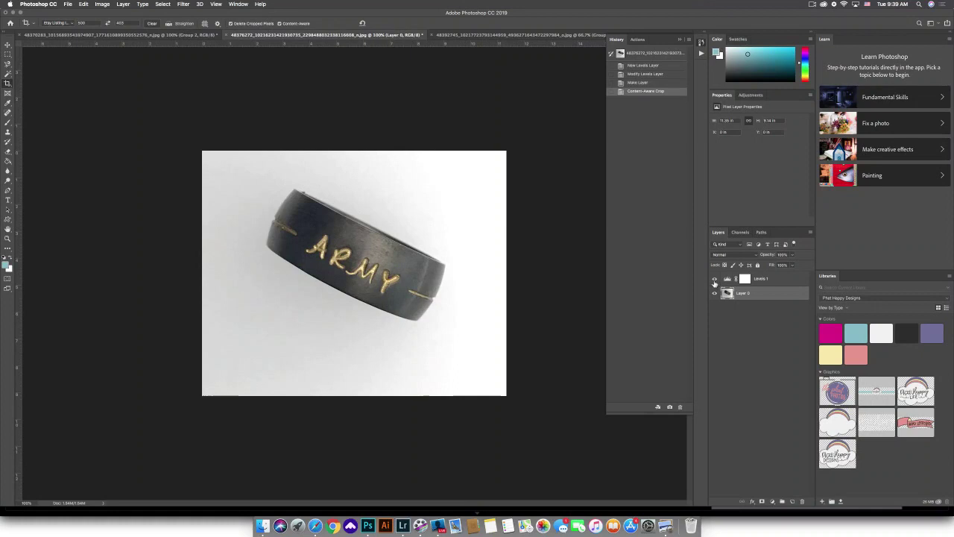
click(715, 280)
click(715, 281)
Step: Add a Levels 2 adjustment to the ring photo with its white point pulled to about 234
click(772, 501)
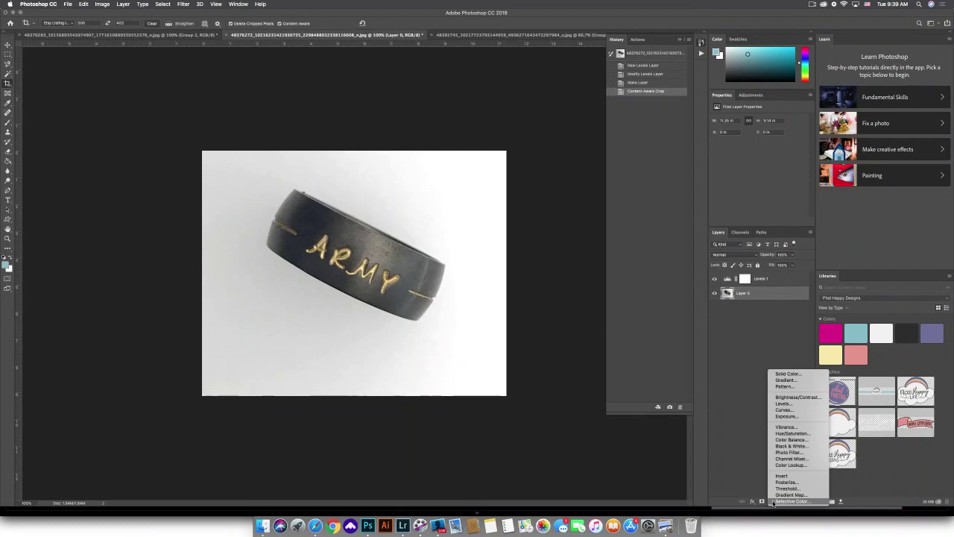
click(792, 404)
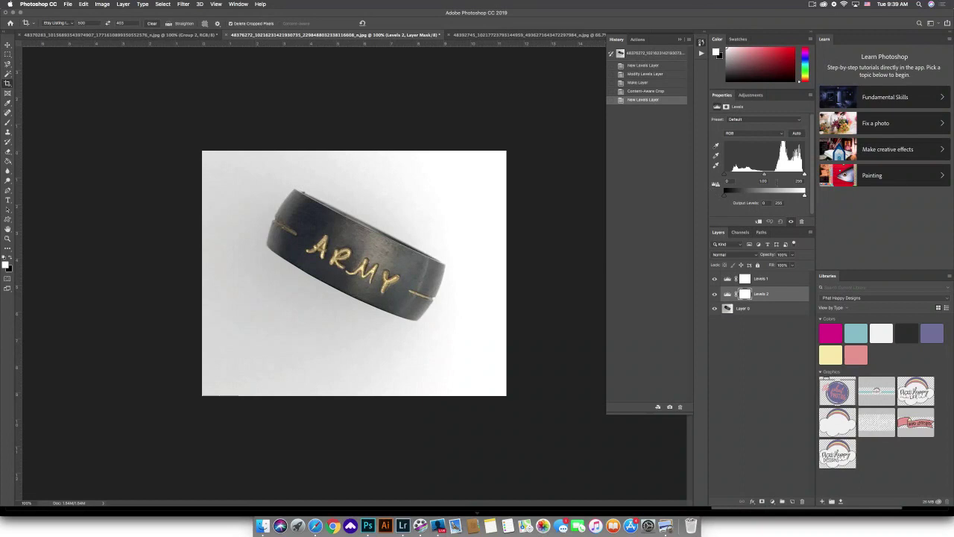
drag(803, 174, 798, 175)
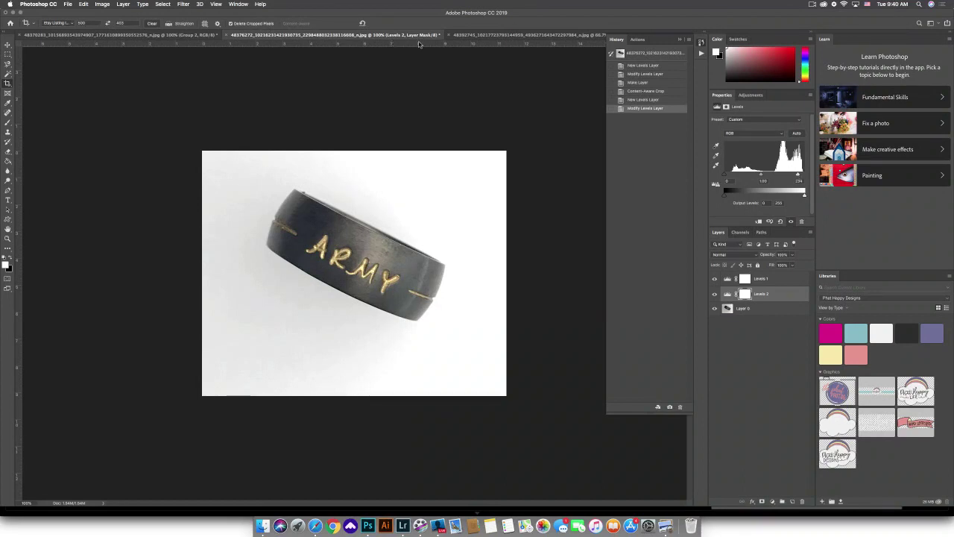
Step: Bring up the Magnolia soy candle photo with its Group 1 layers
click(464, 35)
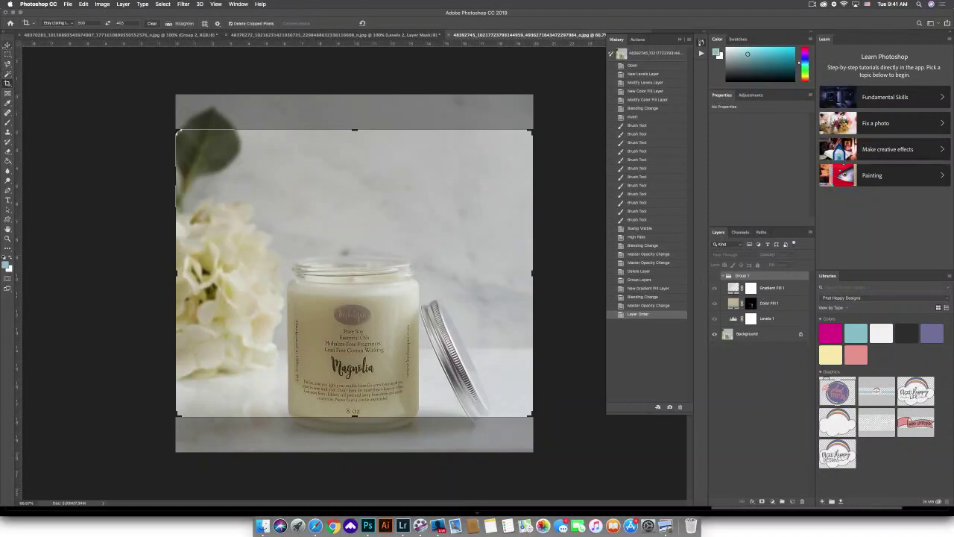
Step: With the Move tool, compare the candle photo with Group 1 on and off, leaving it collapsed and hidden
click(6, 46)
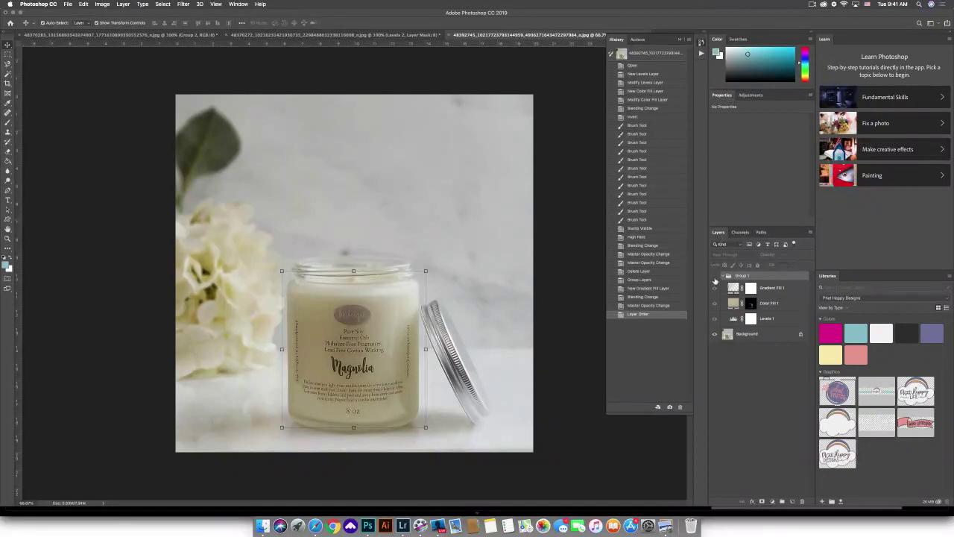
click(716, 277)
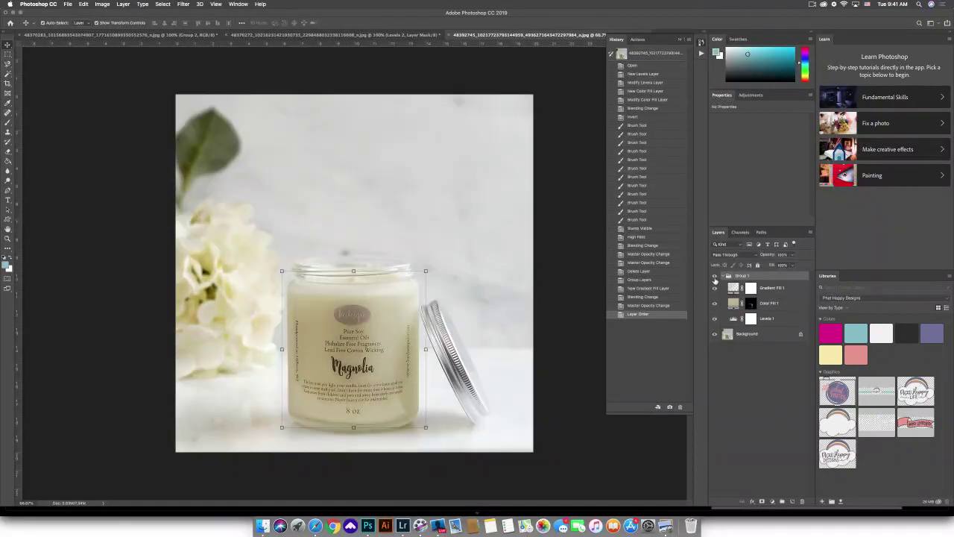
click(715, 278)
click(715, 278)
click(723, 276)
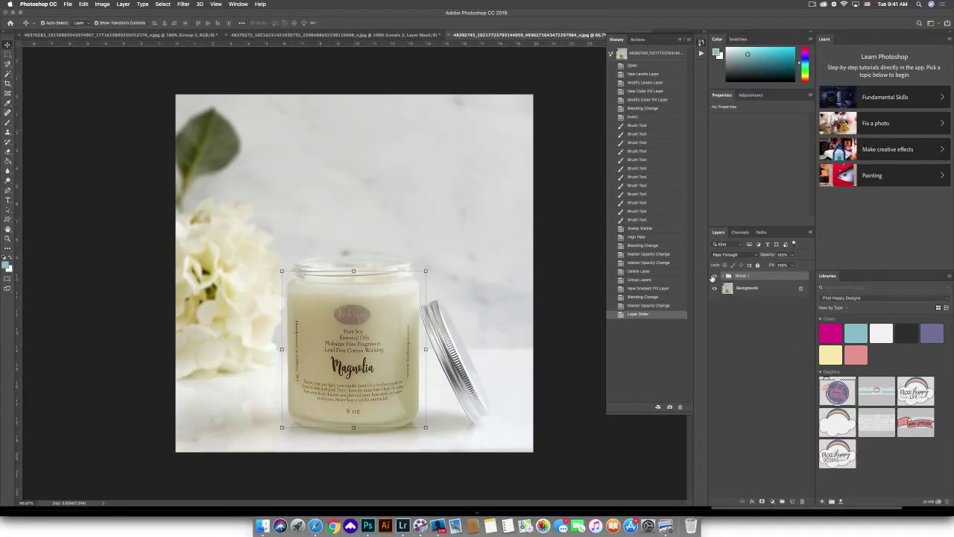
click(715, 277)
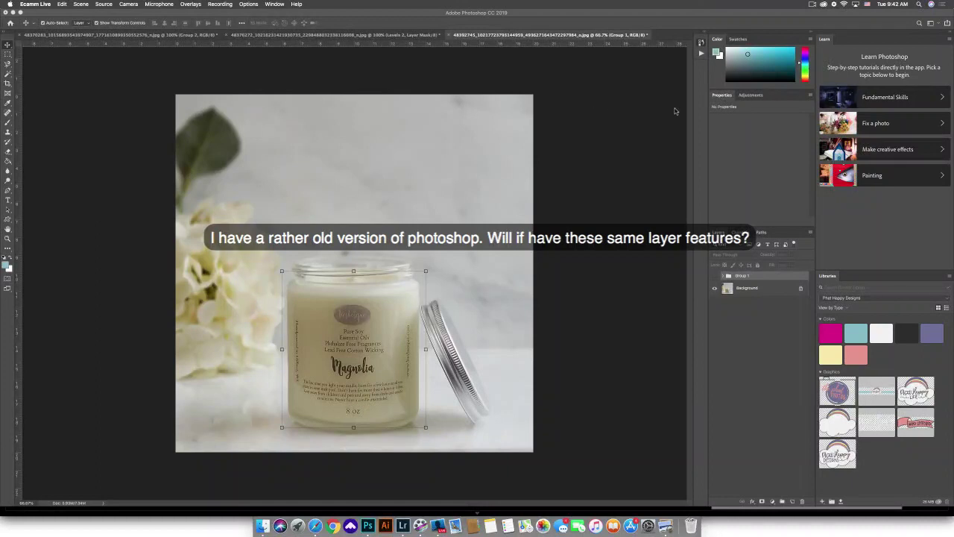
click(620, 118)
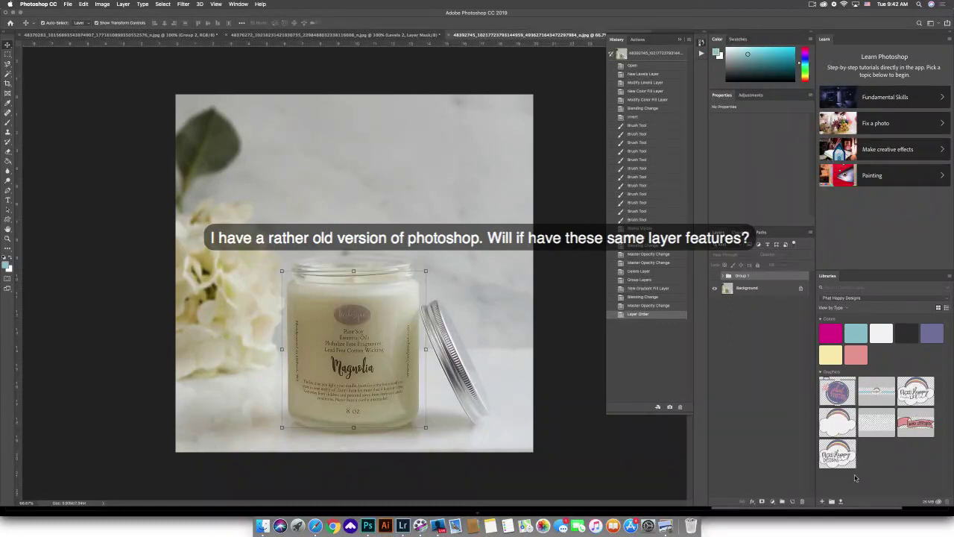
click(439, 526)
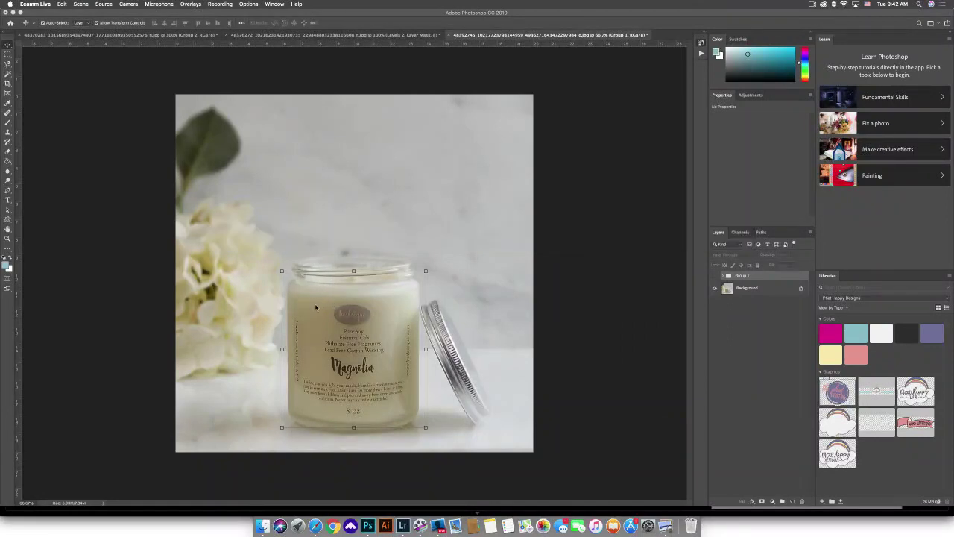
click(593, 136)
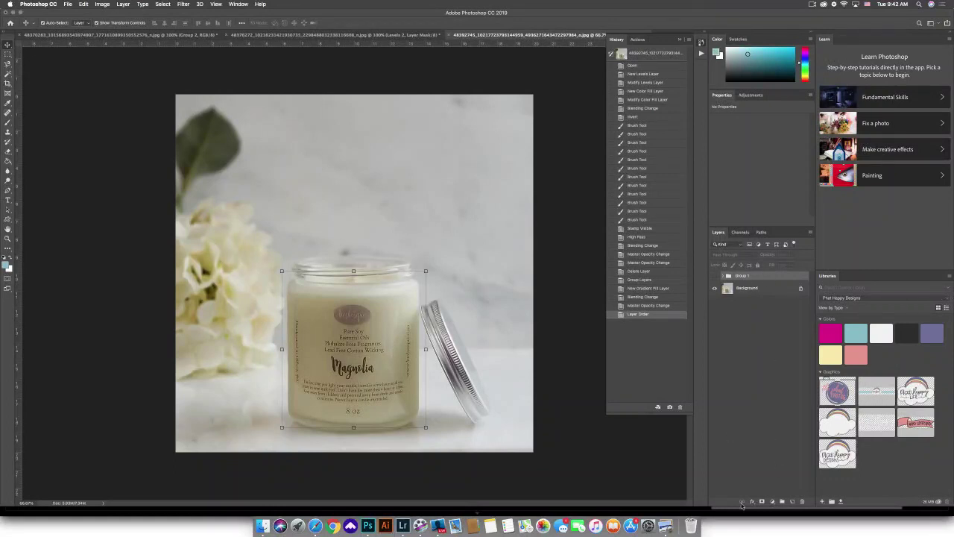
Step: Add Levels 2 with white point pulled in, black point 33, midtones slightly brighter, and compare it
click(773, 503)
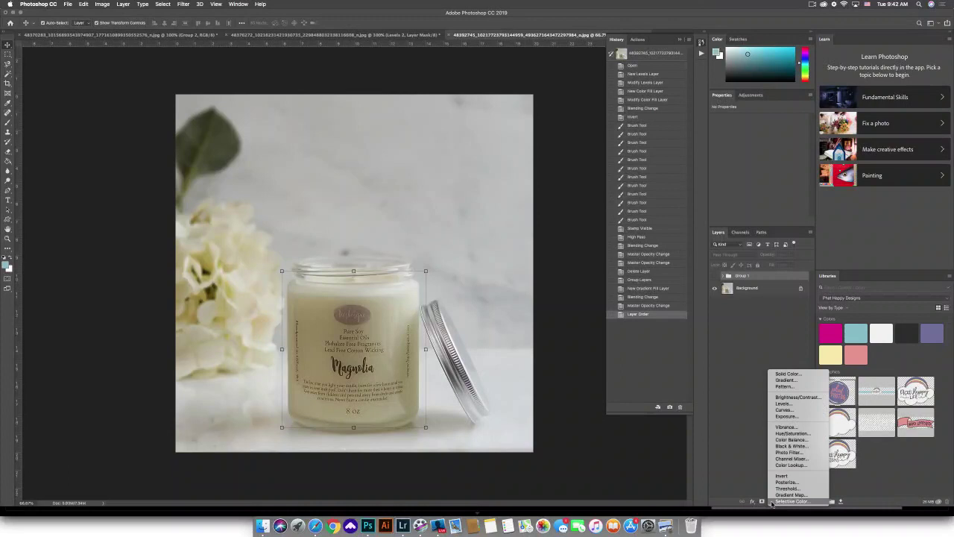
click(777, 406)
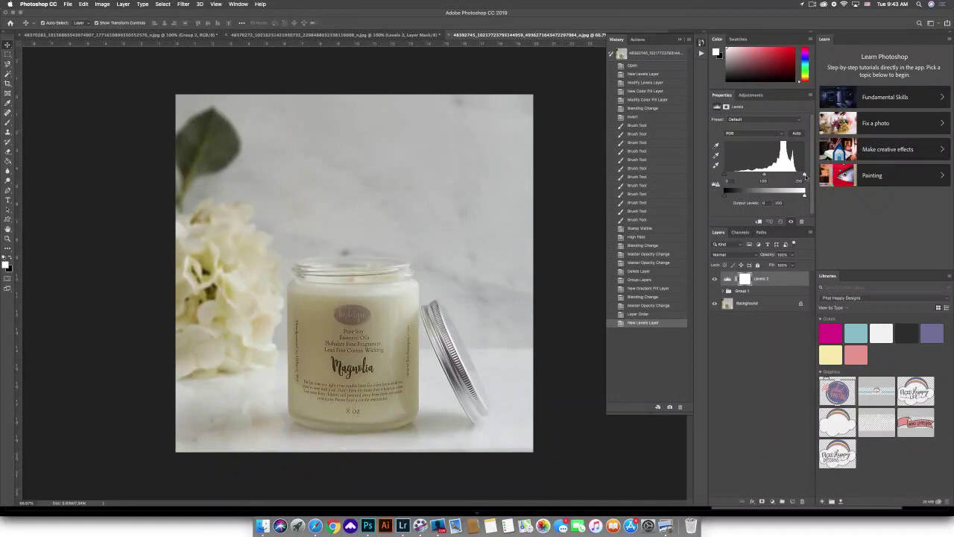
drag(804, 177, 798, 176)
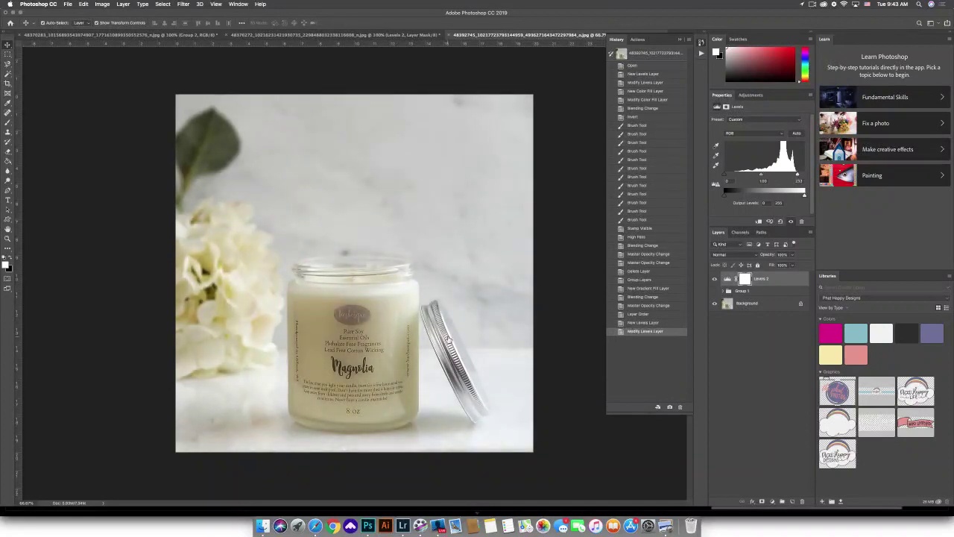
drag(724, 175, 734, 174)
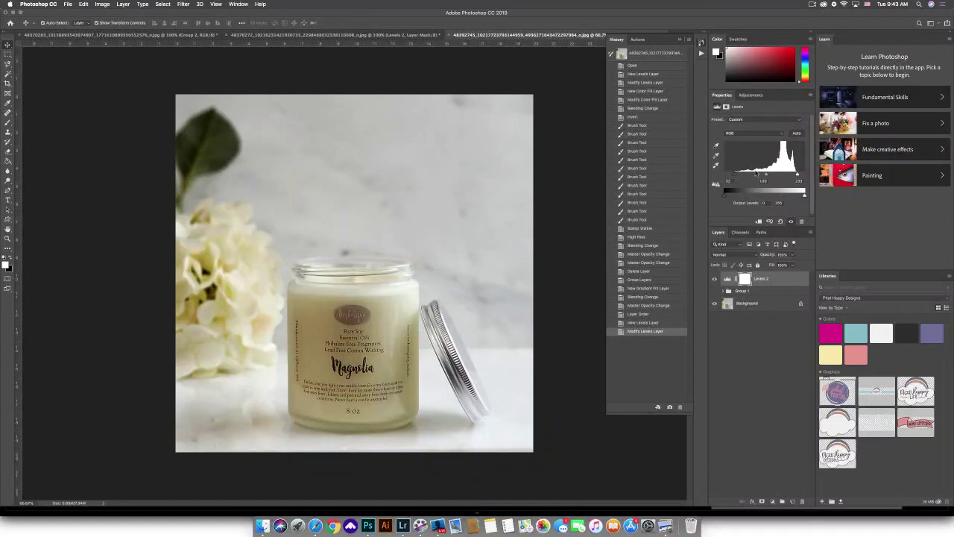
drag(766, 176, 761, 177)
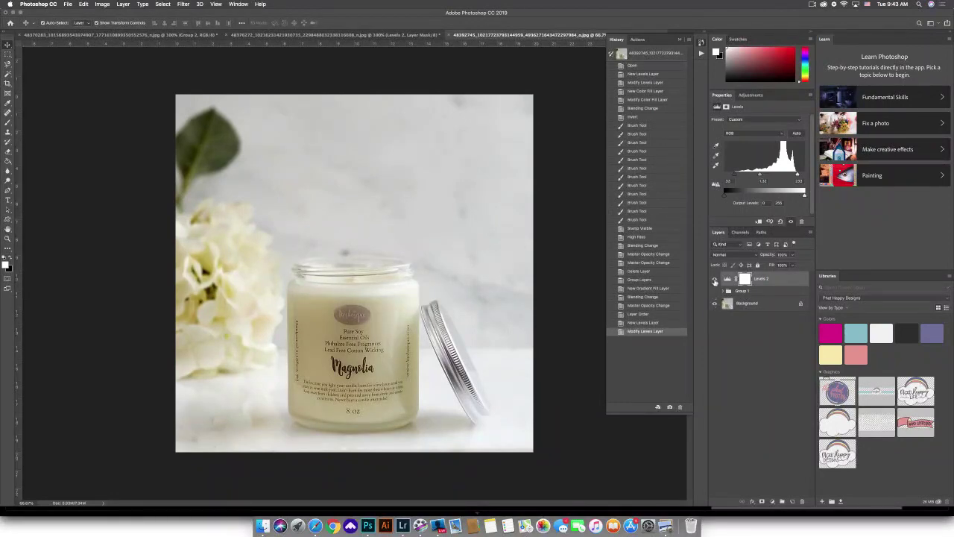
click(715, 281)
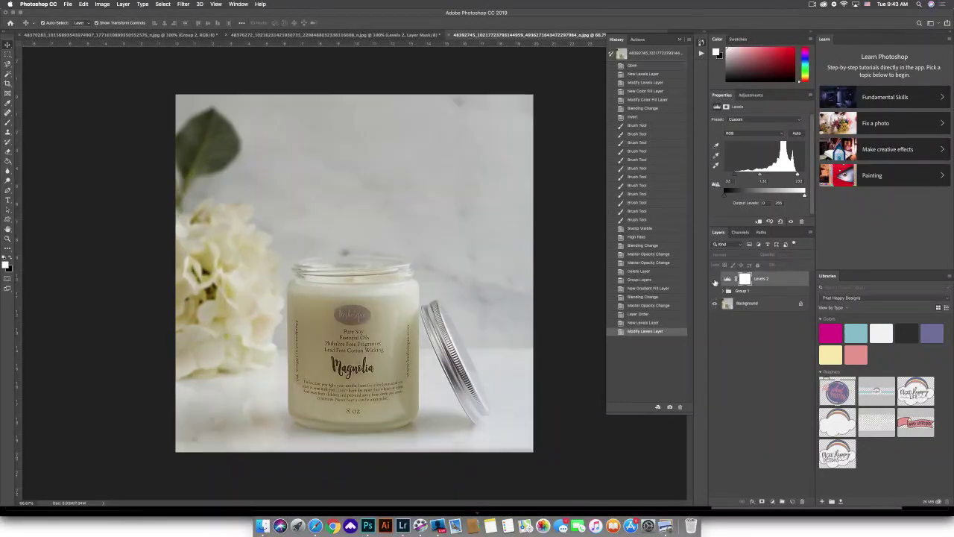
click(715, 281)
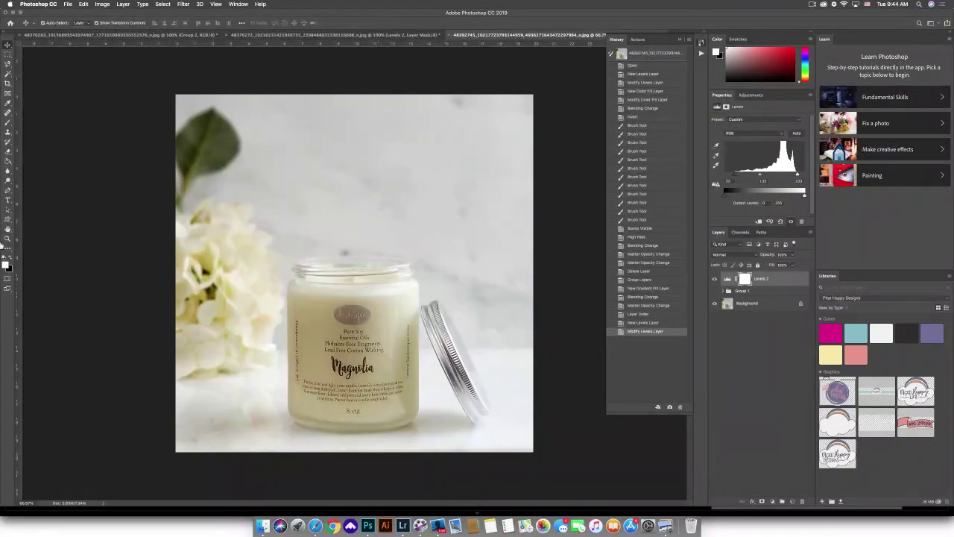
click(7, 103)
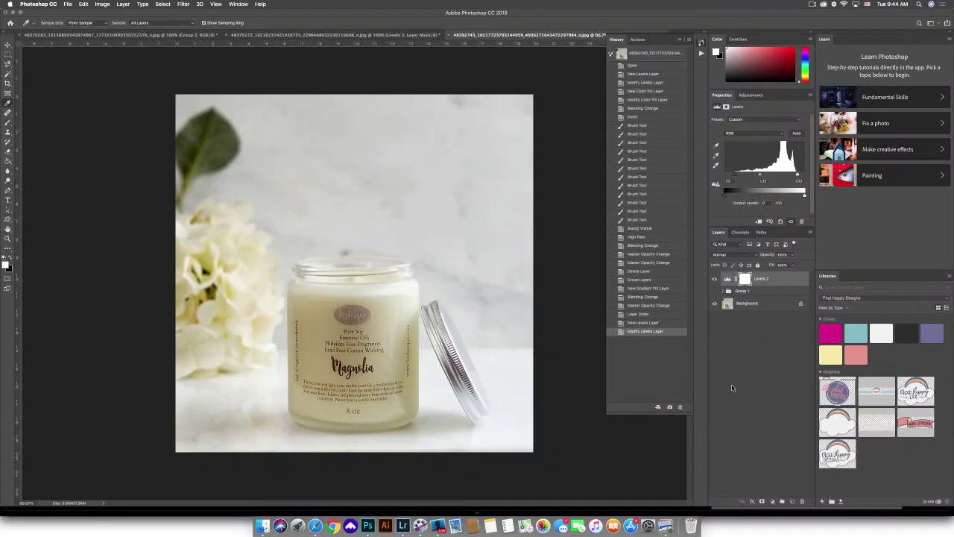
Step: Sample the candle jar's cream-beige colour from the Background layer
click(772, 298)
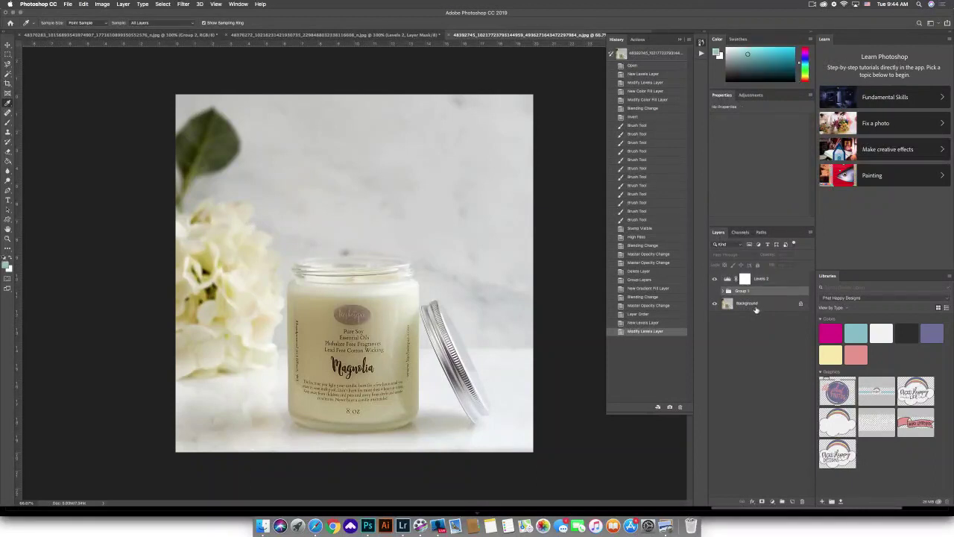
click(758, 309)
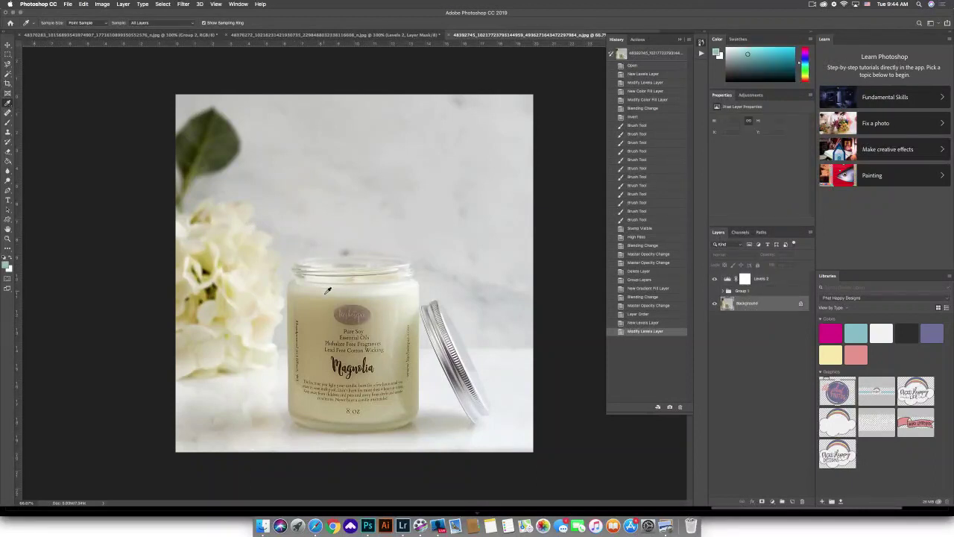
click(391, 331)
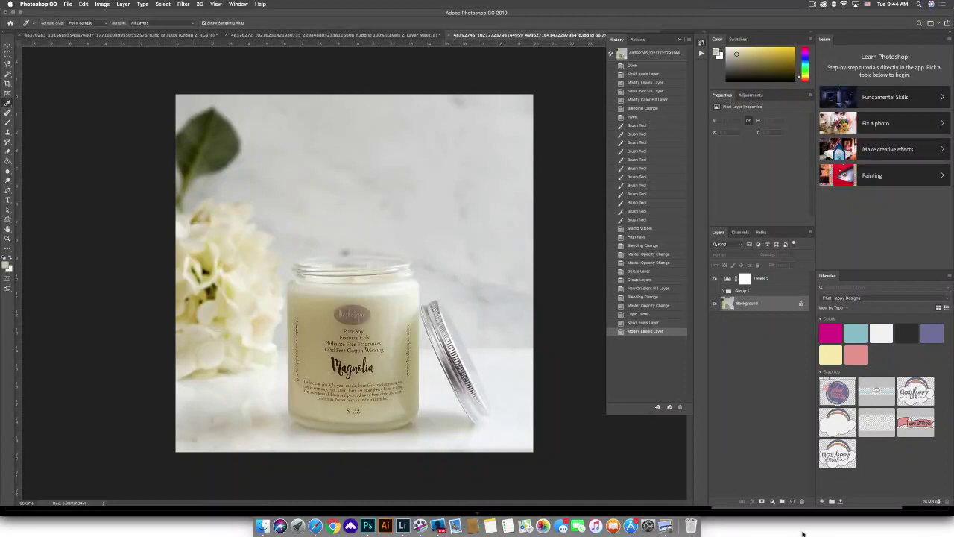
Step: Add a beige Color Fill 2 above Levels 2 and invert its mask to black
click(772, 502)
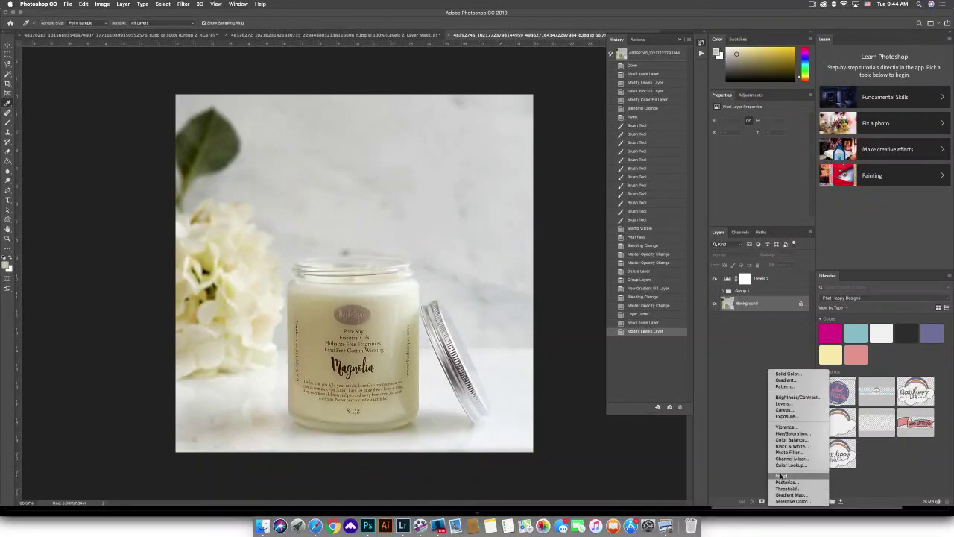
click(797, 376)
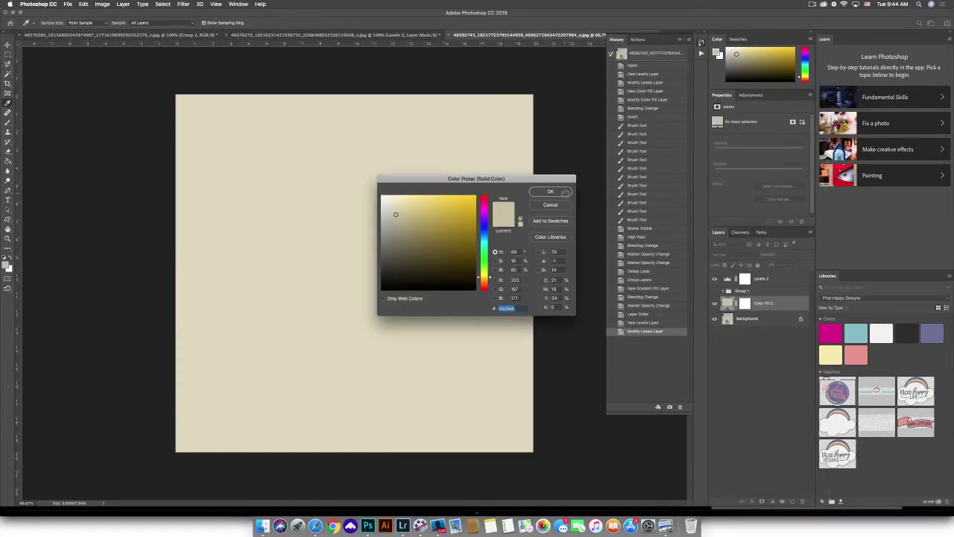
click(551, 191)
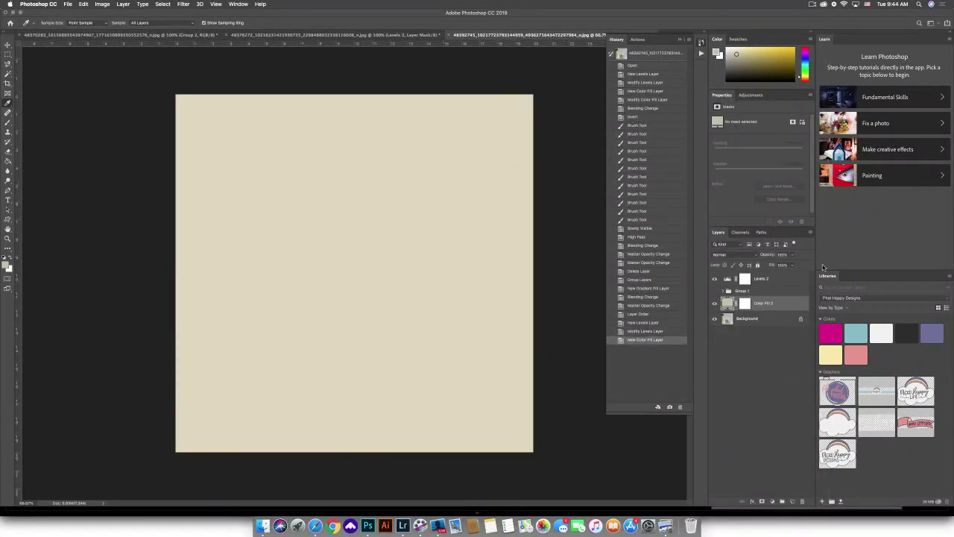
drag(765, 310, 767, 274)
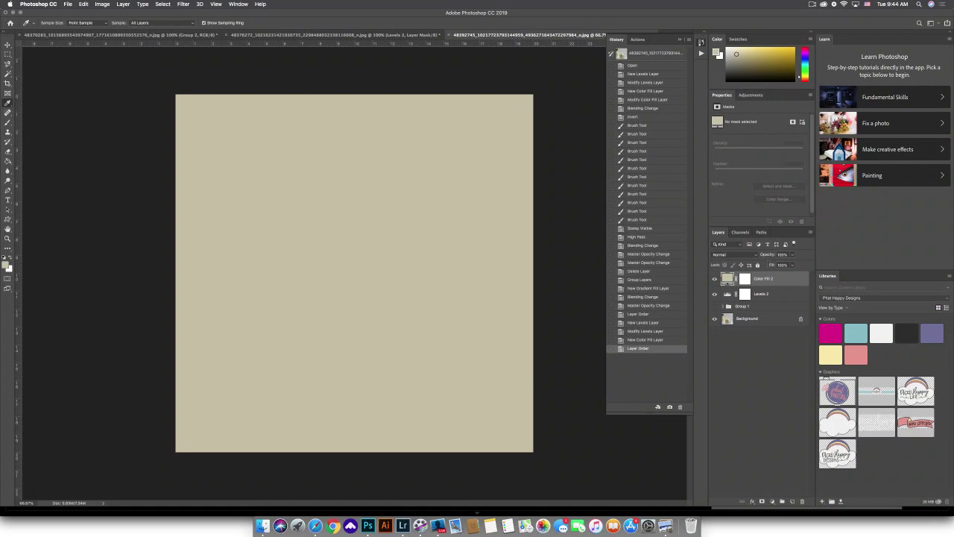
click(746, 281)
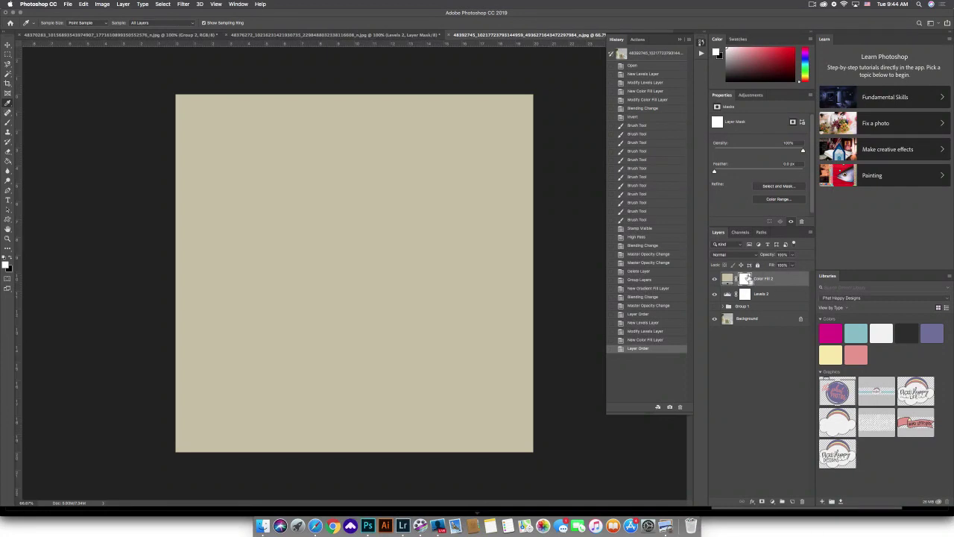
key(super+i)
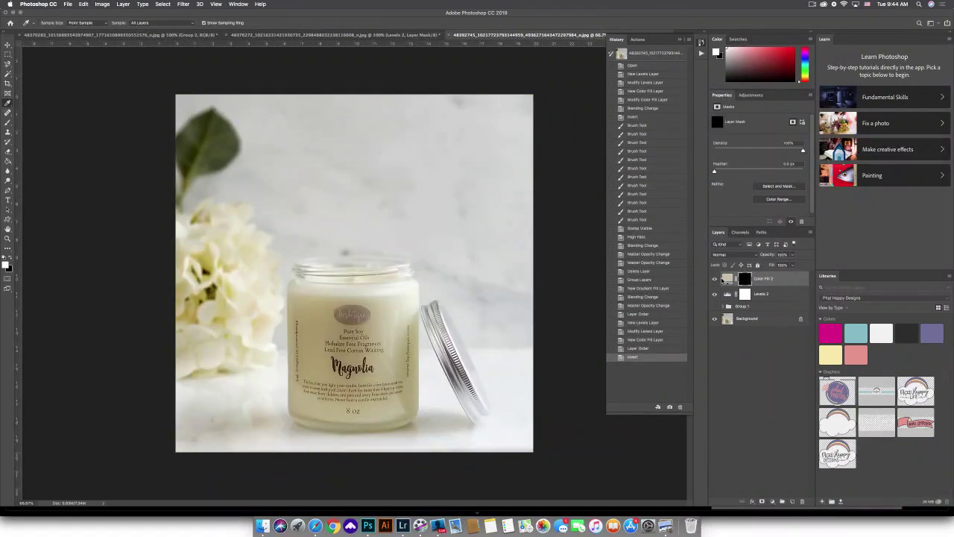
Step: Set Color Fill 2's blend mode to Darken and retarget its mask
click(727, 280)
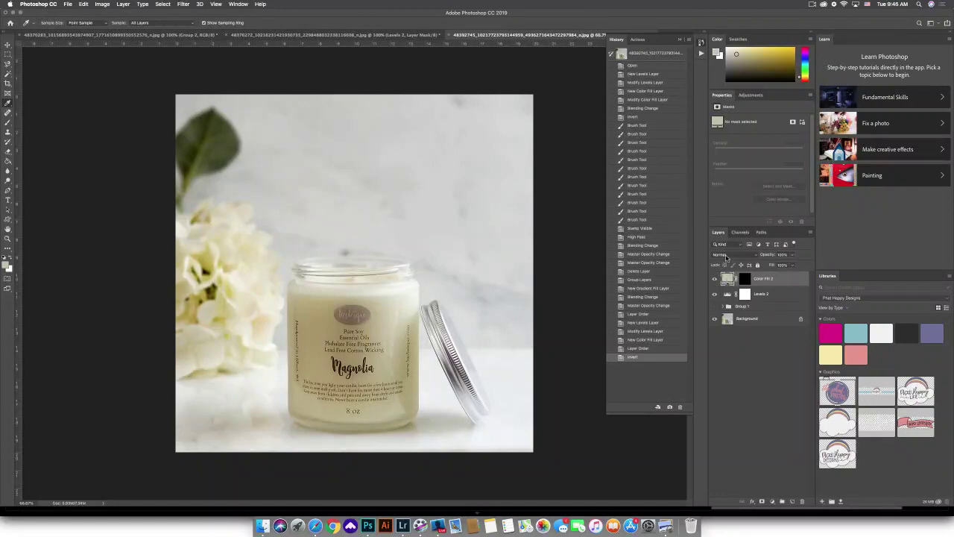
click(727, 256)
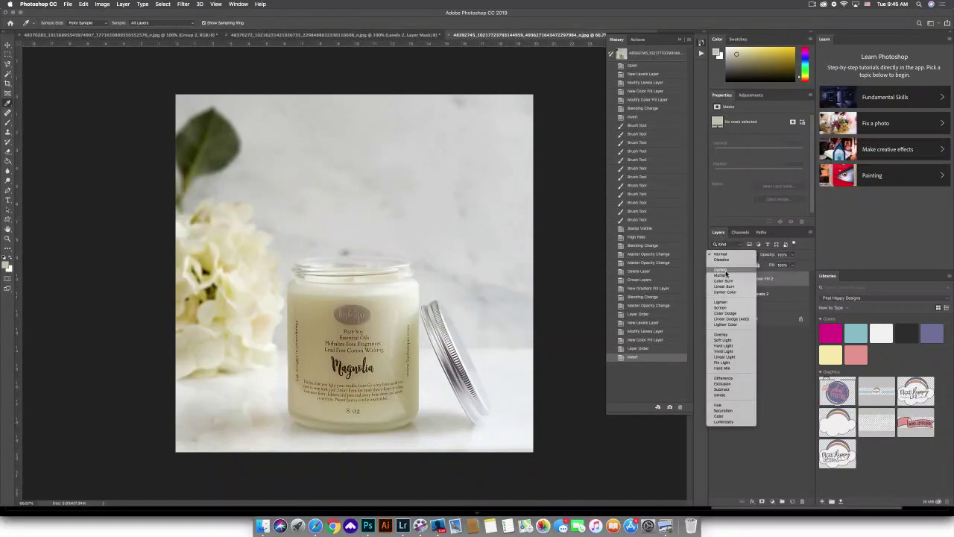
click(726, 272)
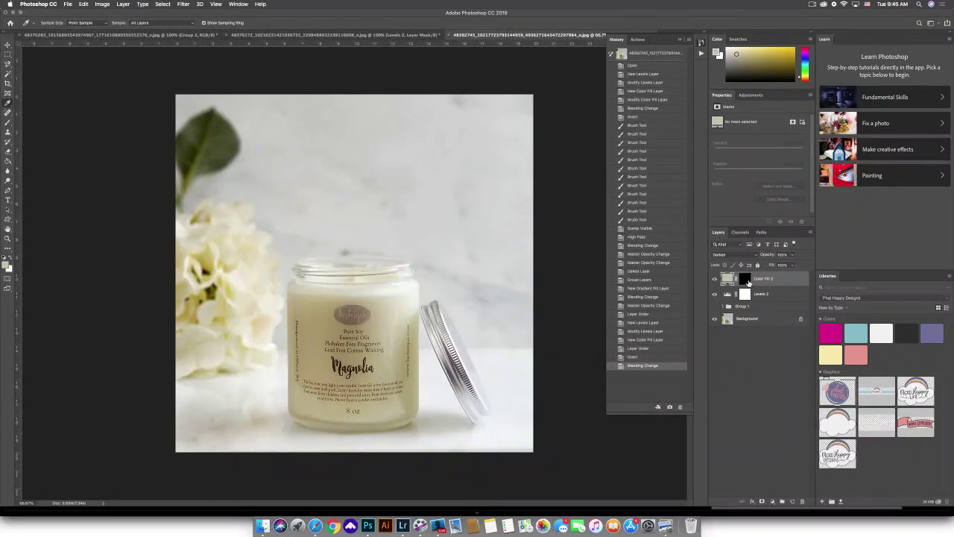
click(746, 279)
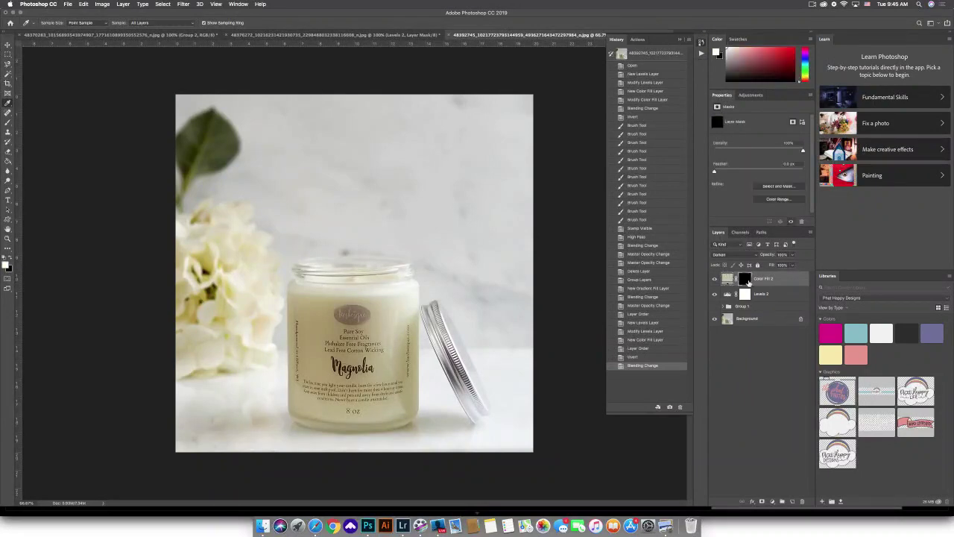
Step: Paint the beige fill back over the jar label with a 25% opacity brush
click(8, 124)
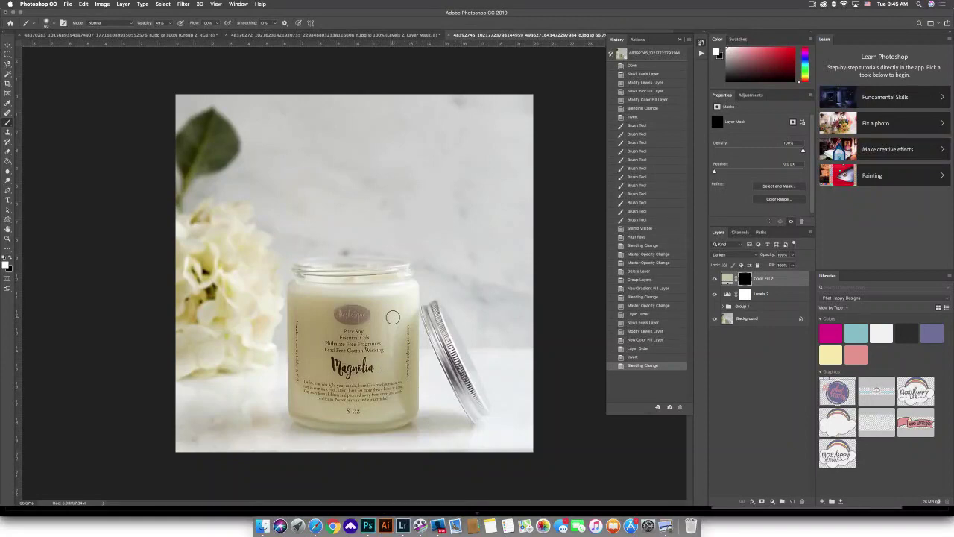
click(172, 25)
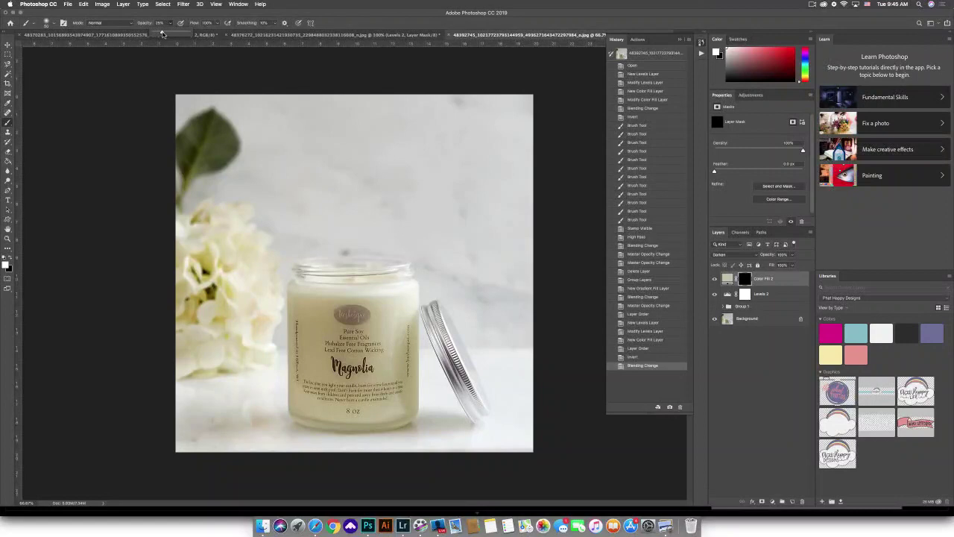
click(392, 316)
mouse_move(388, 321)
mouse_down()
mouse_move(394, 369)
mouse_move(385, 372)
mouse_move(397, 298)
mouse_move(390, 364)
mouse_move(388, 336)
mouse_up()
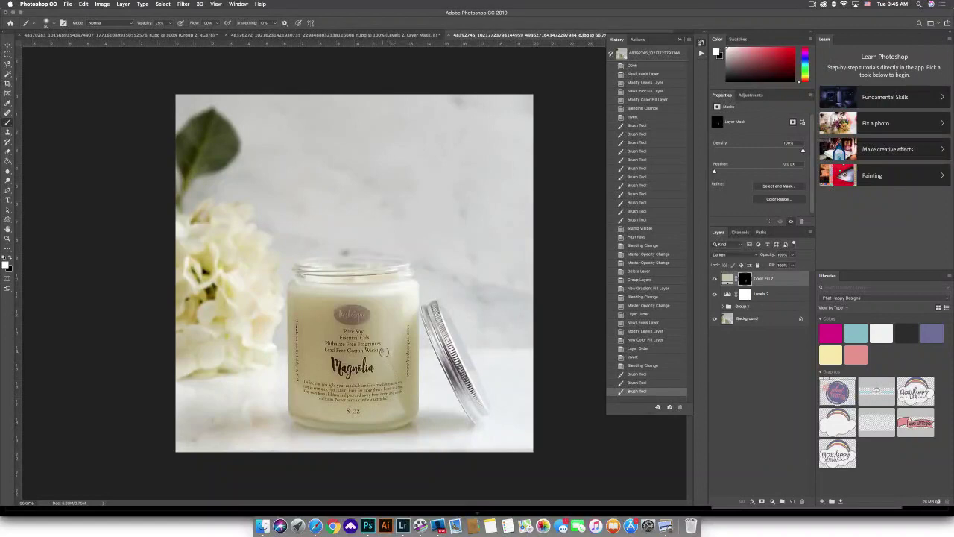
drag(388, 327, 390, 379)
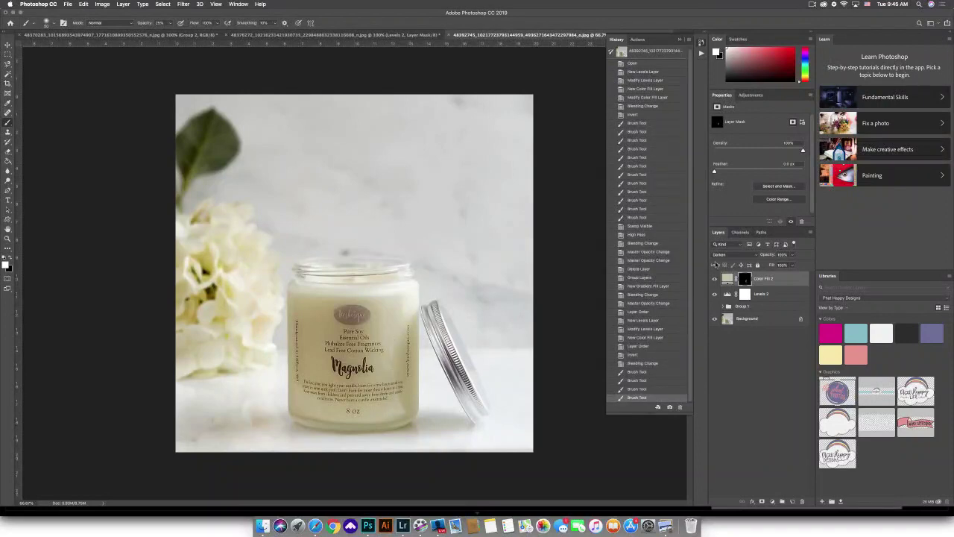
Step: Compare Color Fill 2 hidden and shown, touching up the label strokes in between
click(715, 280)
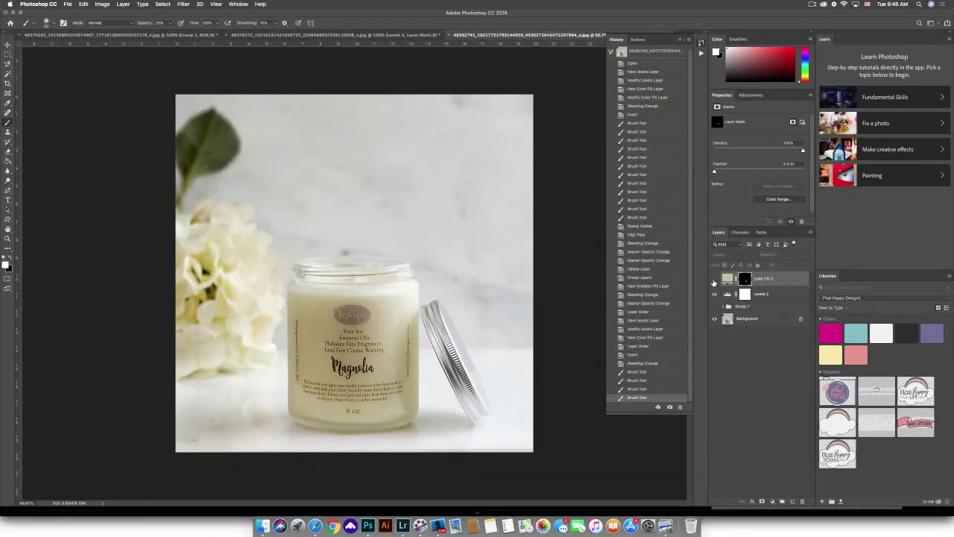
click(715, 280)
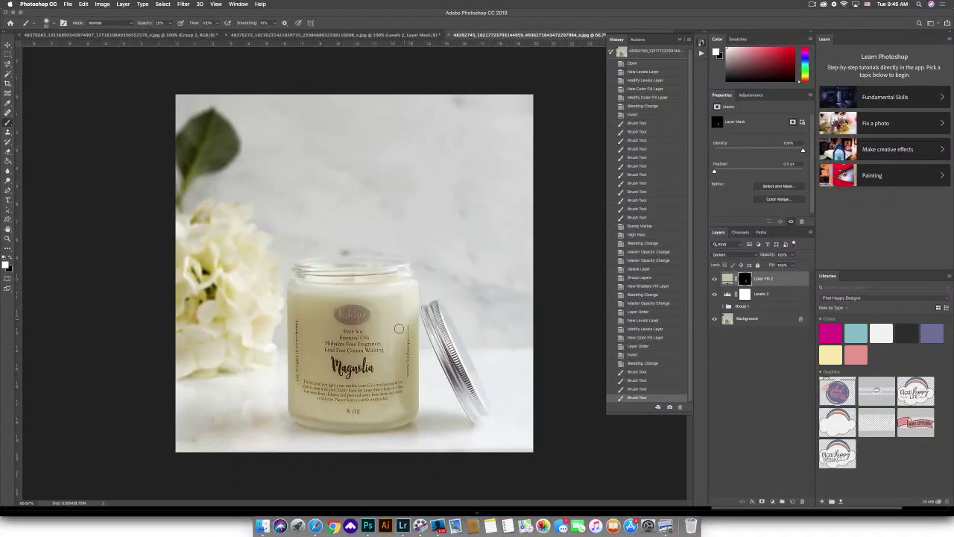
mouse_move(387, 331)
mouse_down()
mouse_move(389, 365)
mouse_move(386, 313)
mouse_up()
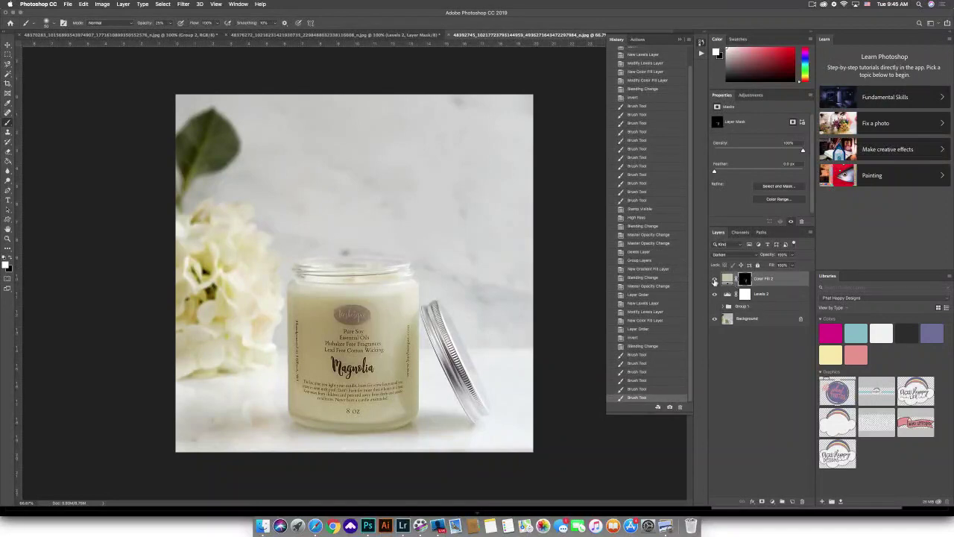
click(715, 279)
click(715, 279)
click(743, 320)
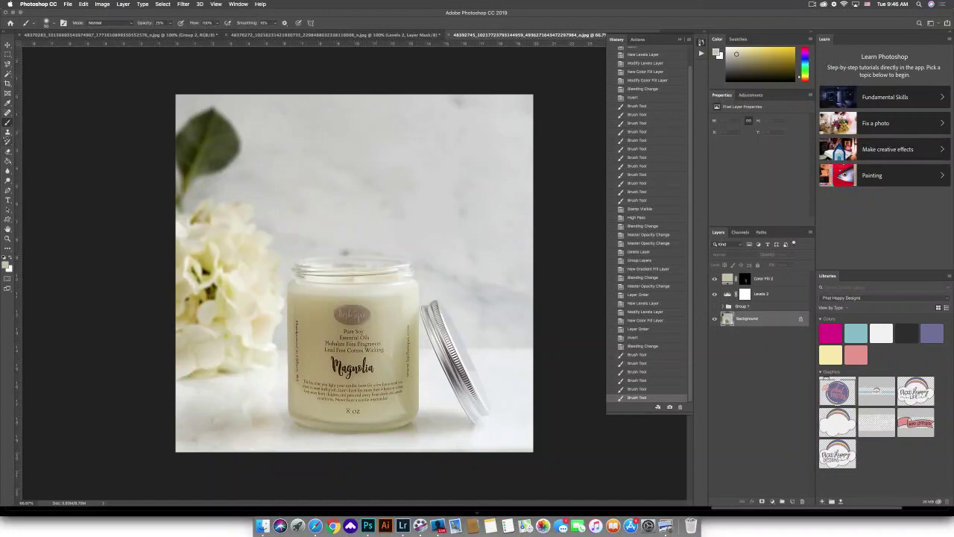
Step: Sample the near-white background and add a gradient fill angled about -120° so the flowers show
click(8, 105)
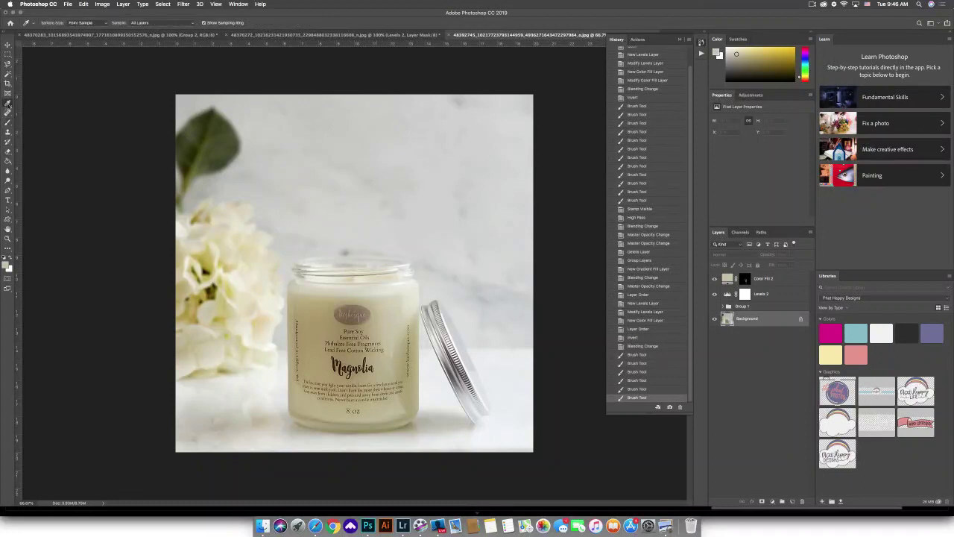
click(379, 172)
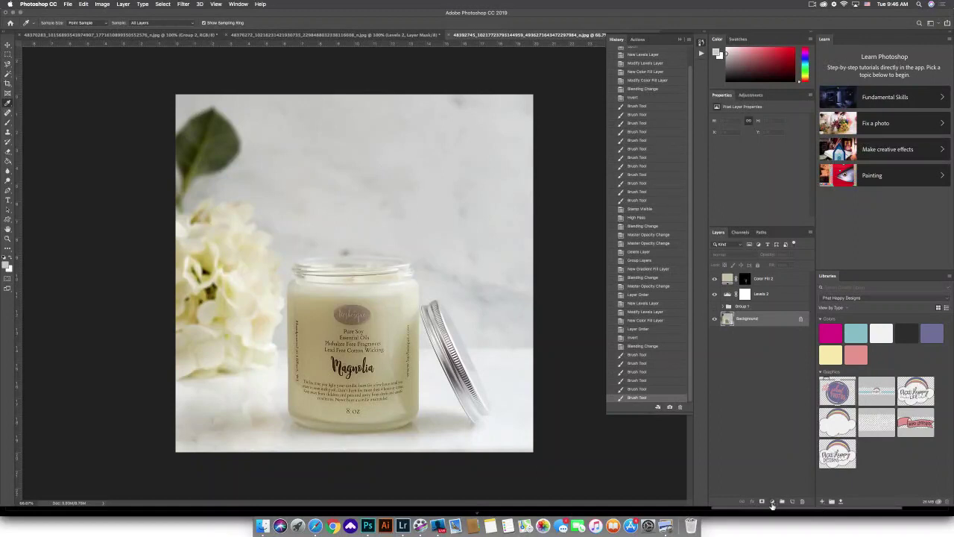
click(772, 502)
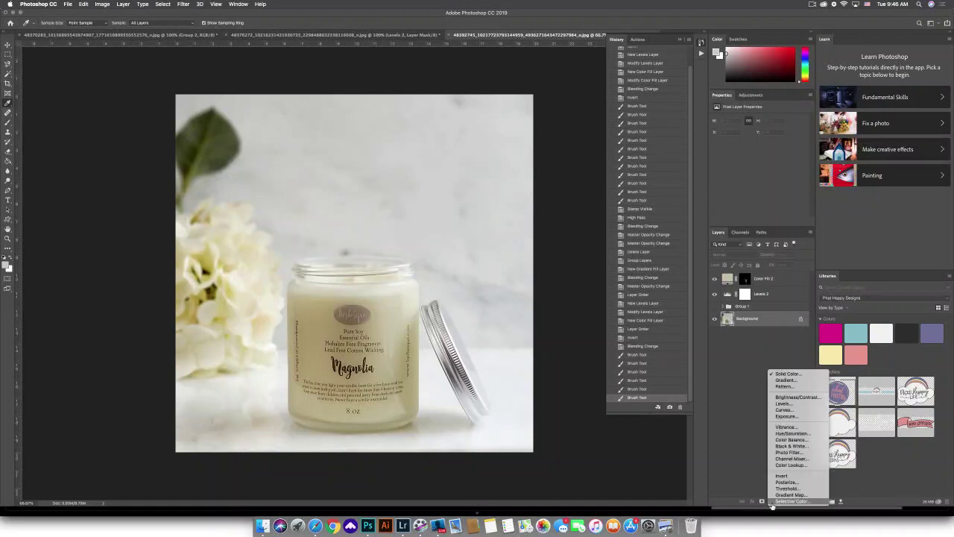
click(785, 380)
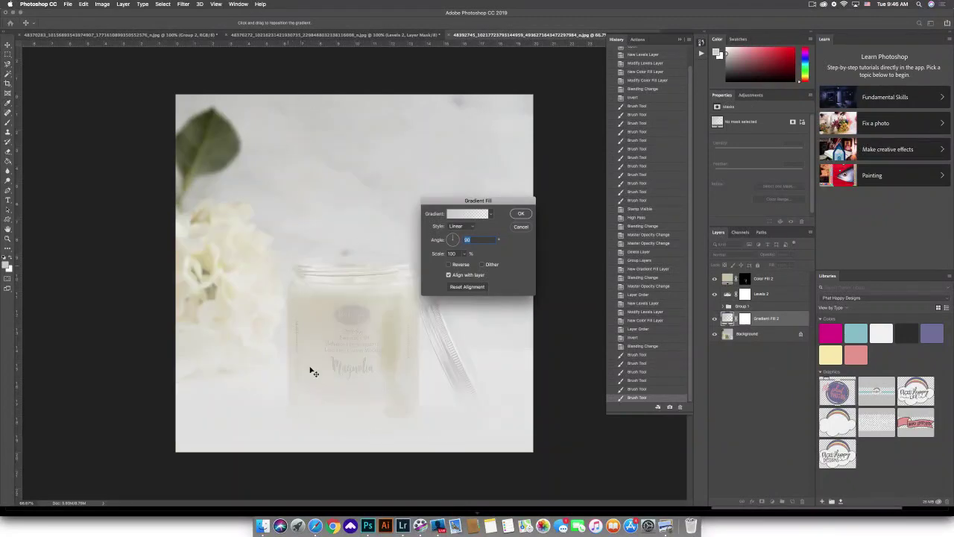
click(457, 247)
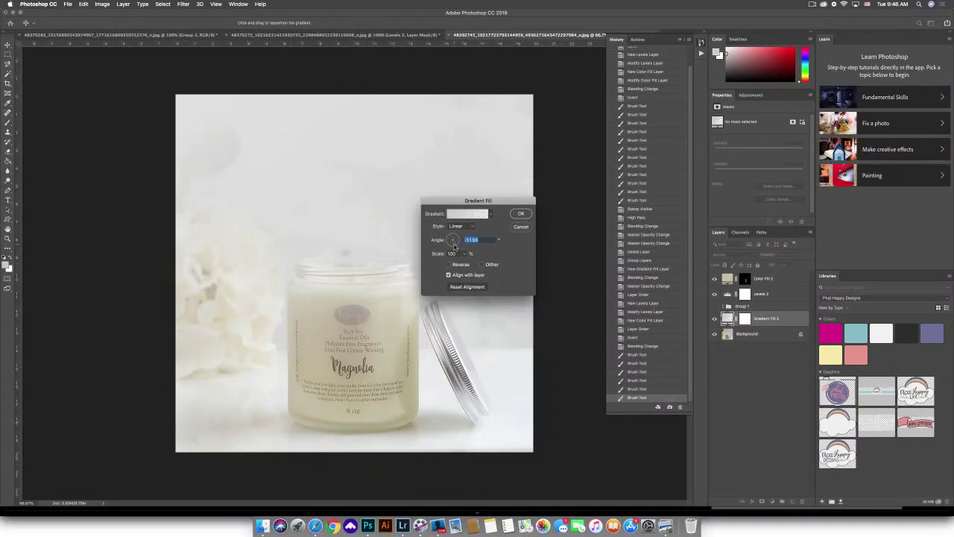
drag(454, 246, 457, 249)
click(524, 214)
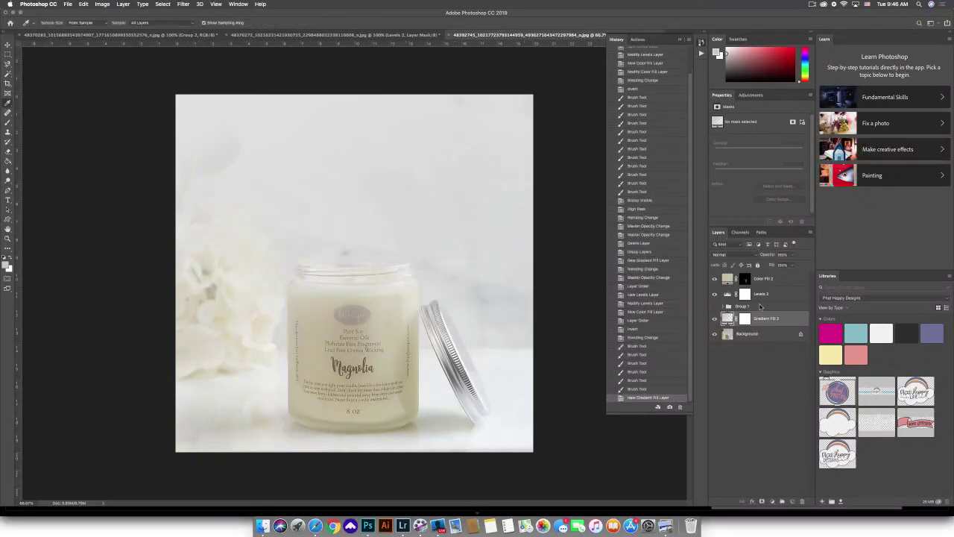
Step: Move Gradient Fill 2 to the top in Soft Light mode at 70% strength
drag(785, 325, 780, 271)
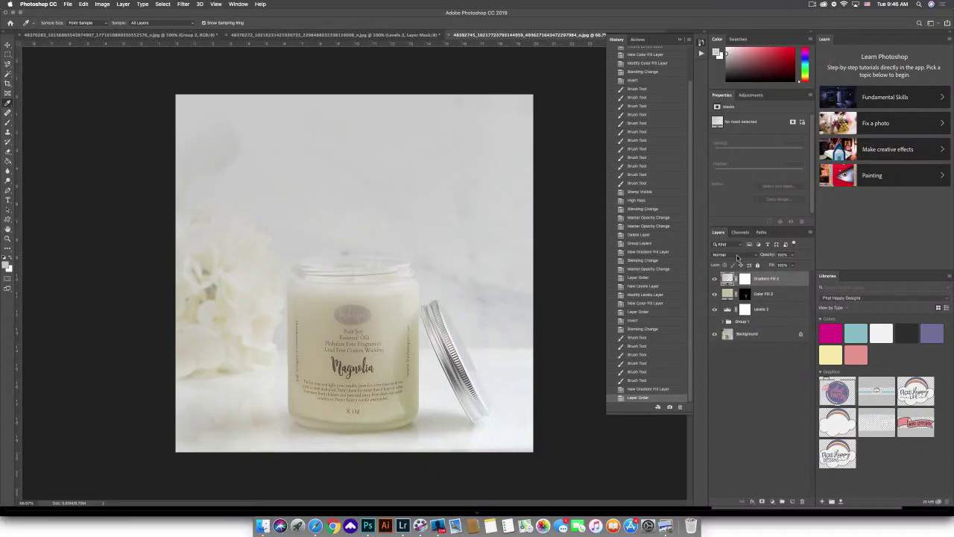
click(727, 256)
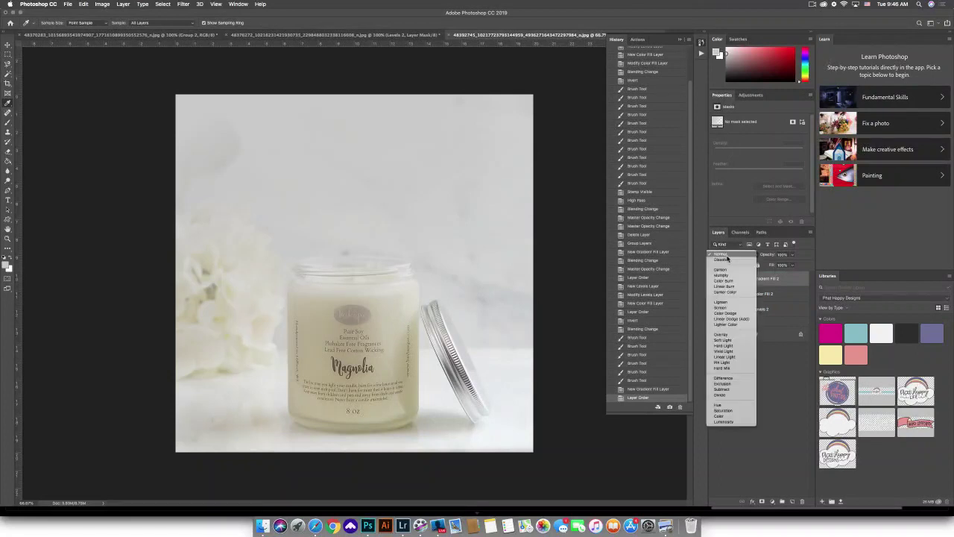
click(724, 340)
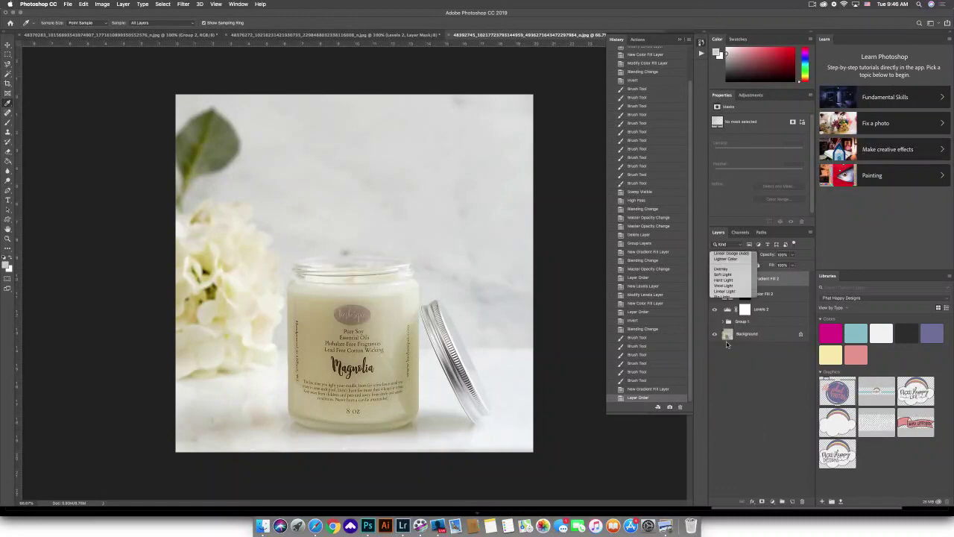
click(792, 265)
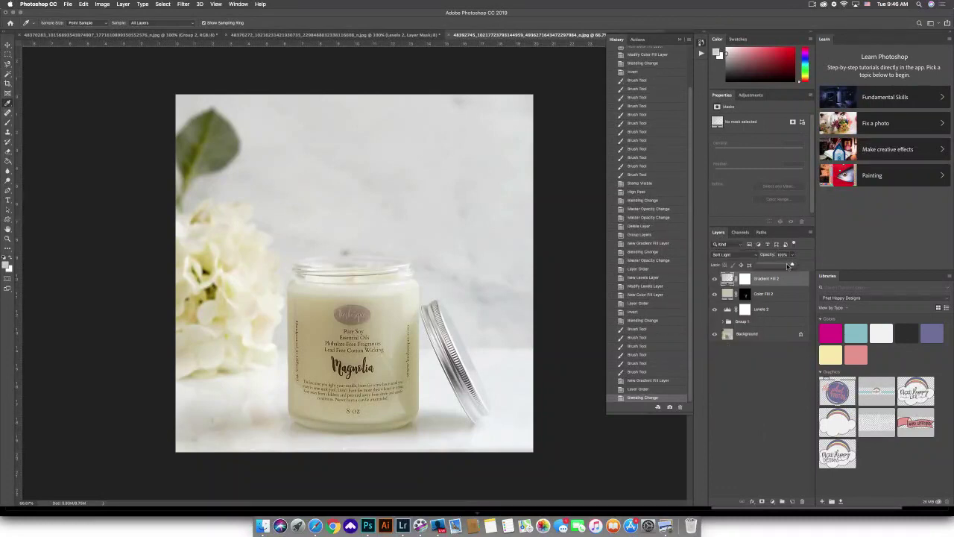
drag(783, 266, 779, 267)
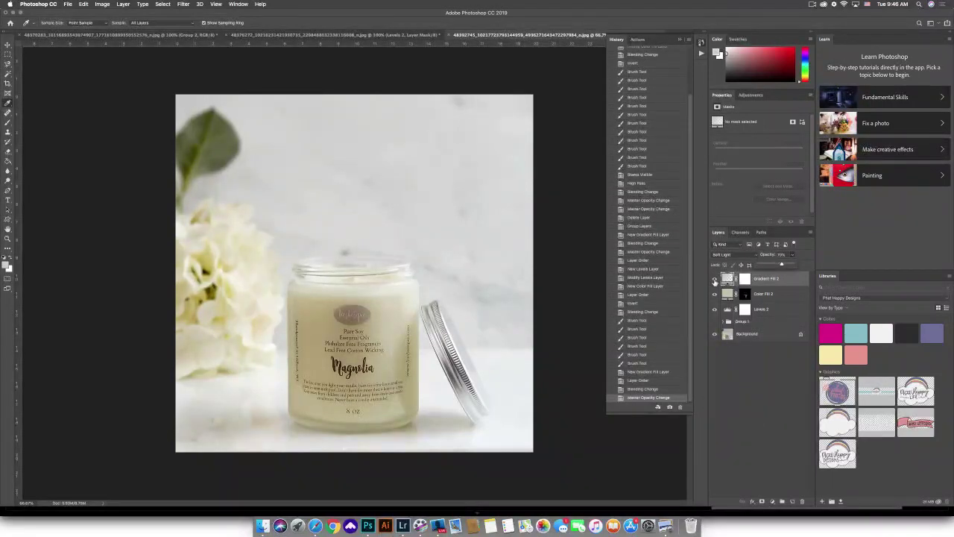
Step: Compare the gradient fill on and off, then group it with Color Fill 2 and Levels 2 as Group 2
click(715, 278)
click(715, 280)
click(715, 279)
click(715, 280)
shift+click(764, 313)
key(super+g)
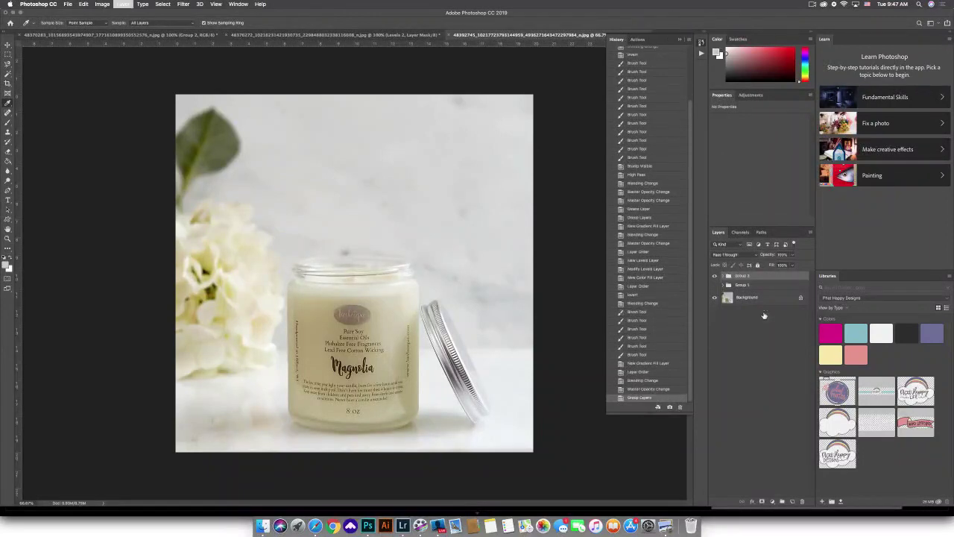
Step: Compare the candle photo with Group 2 off and on twice, then return to the Vespid Allergy keychain photo
click(715, 275)
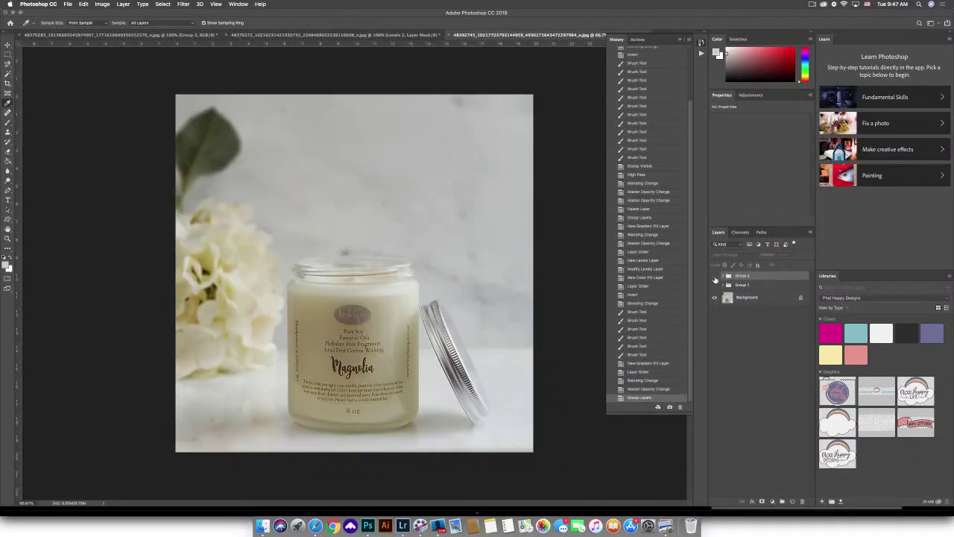
click(715, 276)
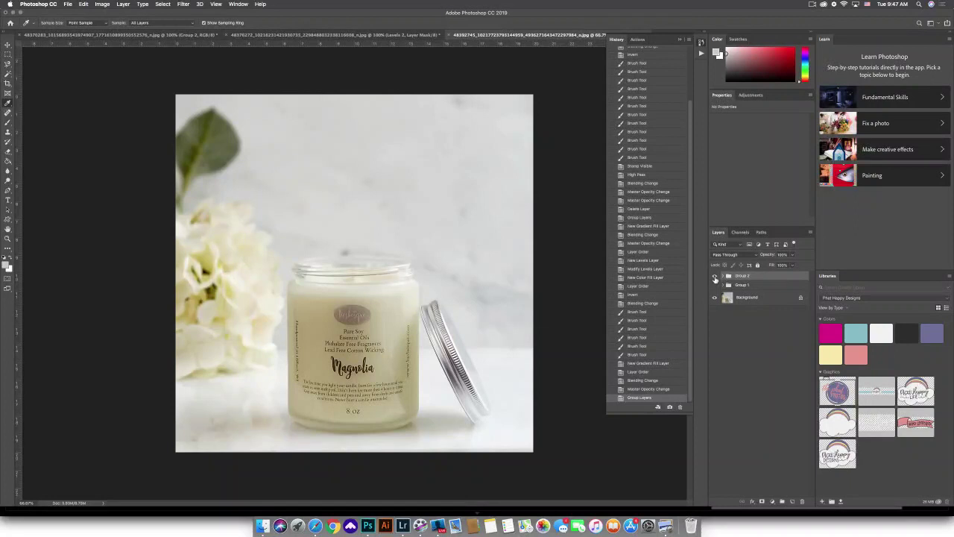
click(715, 276)
click(716, 275)
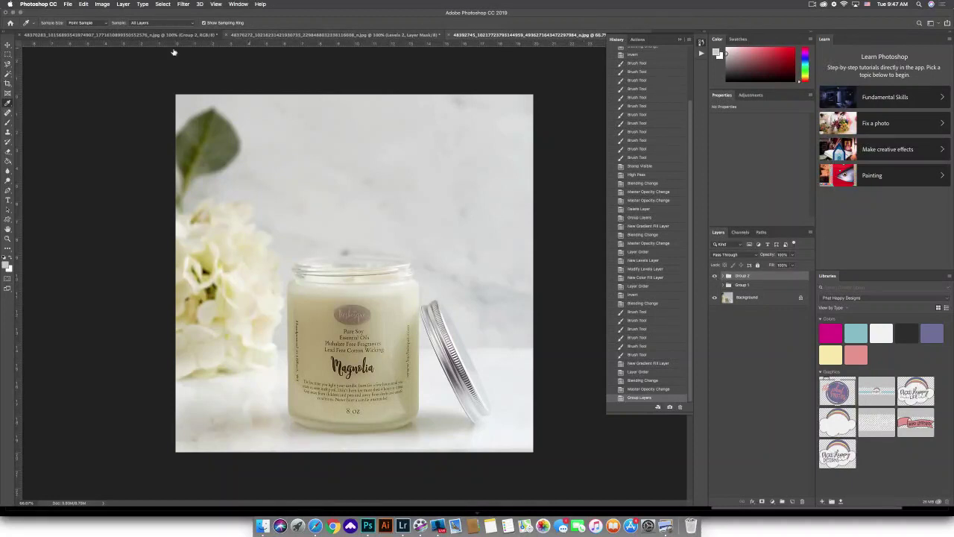
click(130, 36)
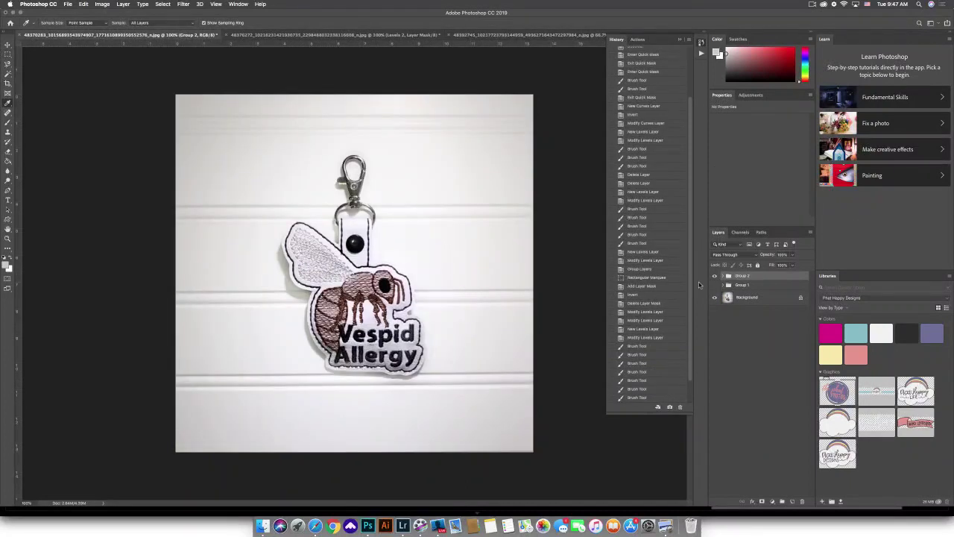
Step: Compare the keychain before and after, then group the ring photo's two Levels layers into Group 1
click(714, 277)
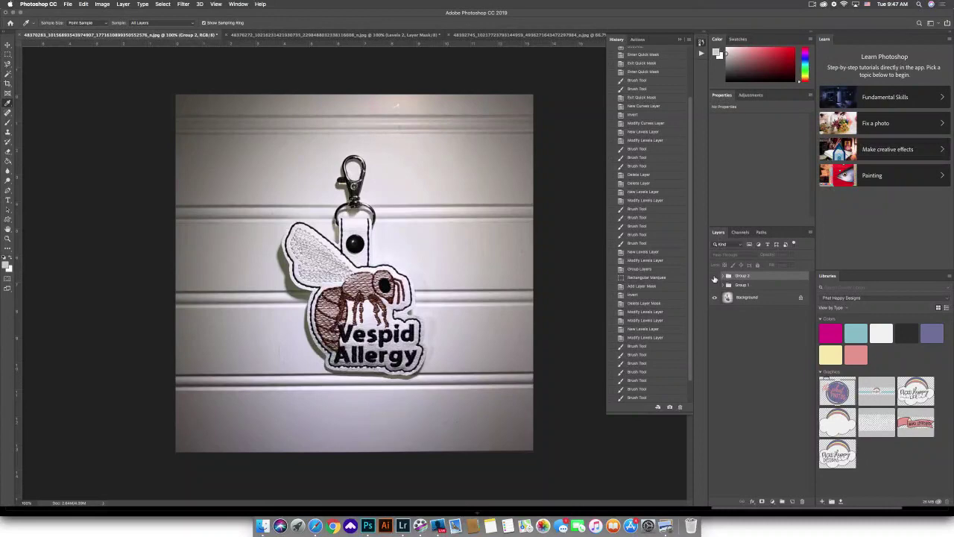
click(715, 276)
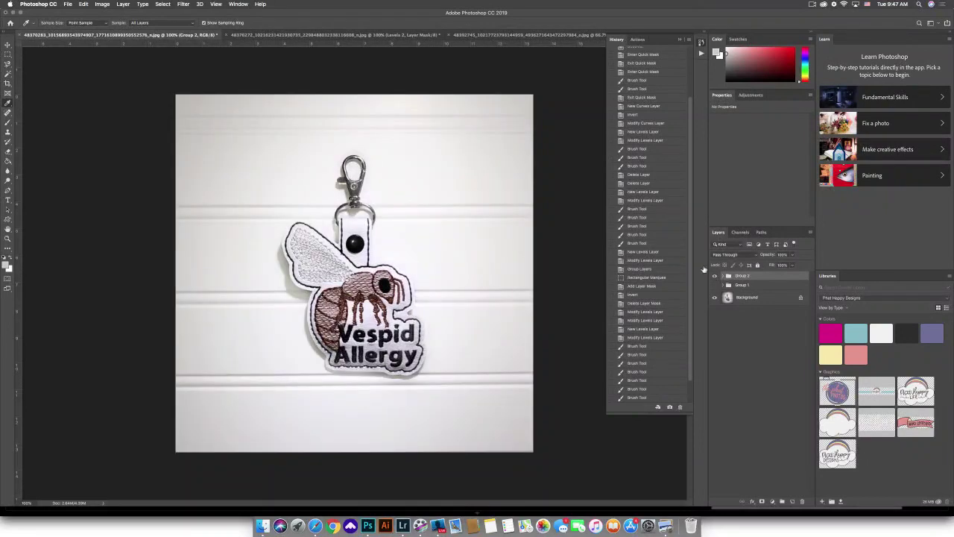
click(318, 34)
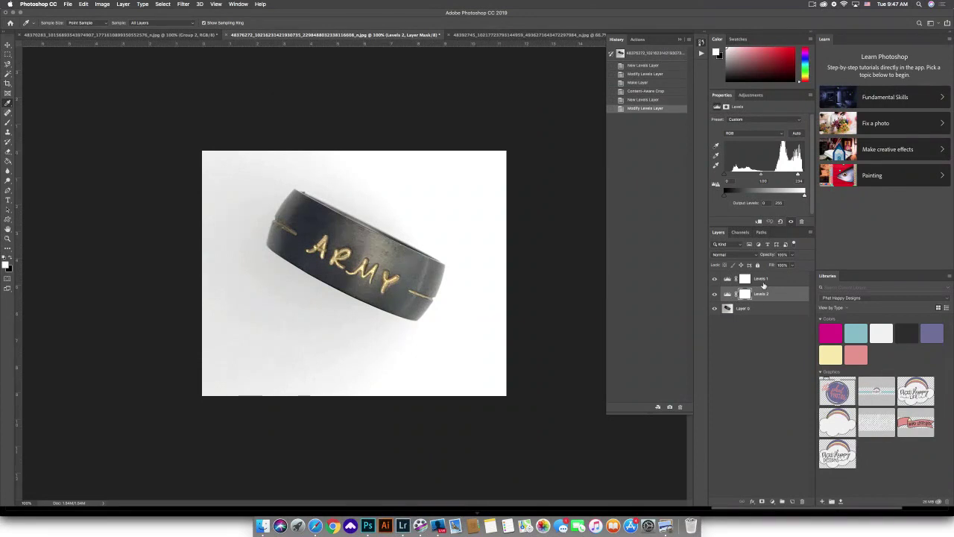
shift+click(762, 282)
key(super+g)
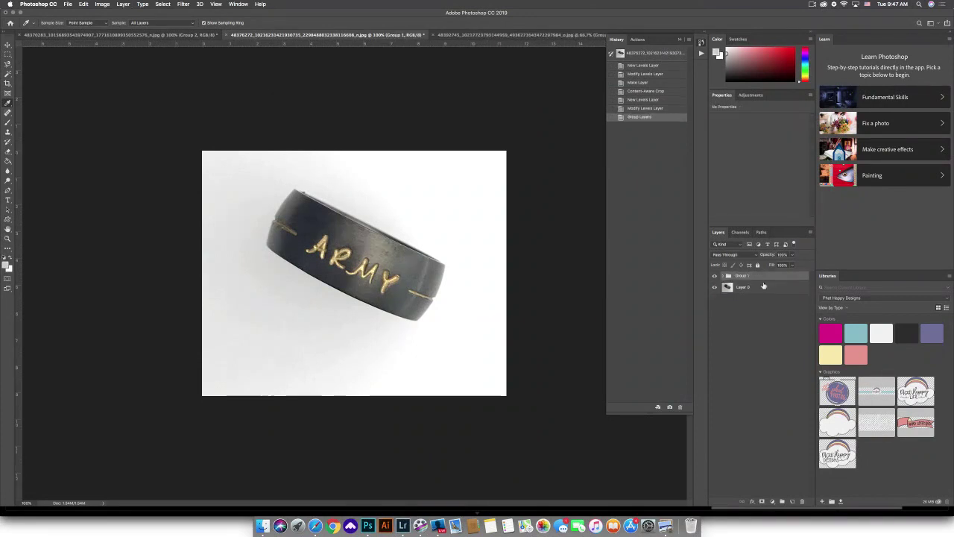
Step: Compare the ring with and without Group 1, then bring the candle photo forward
click(714, 277)
click(714, 276)
click(485, 35)
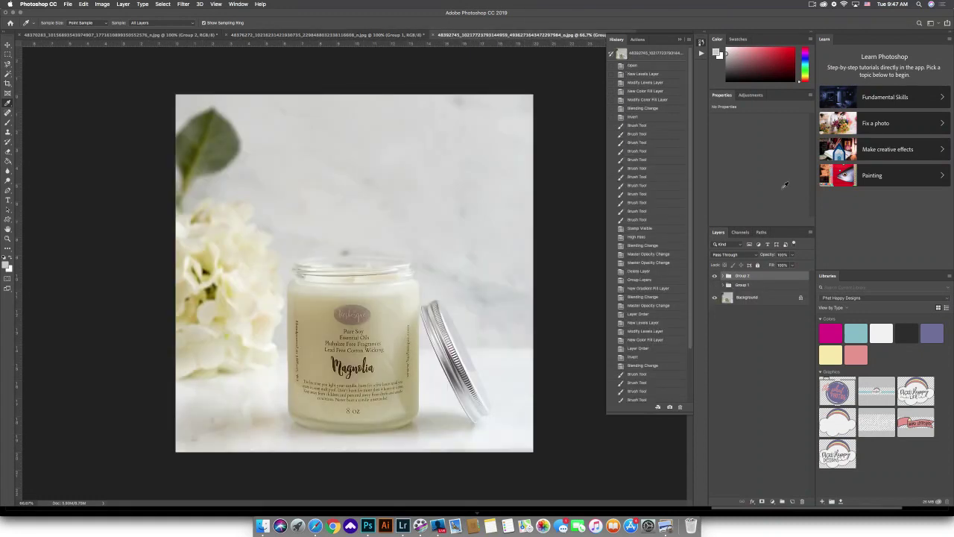
Step: Compare the candle with and without Group 2, then add a default Levels 3 adjustment layer on top
click(714, 277)
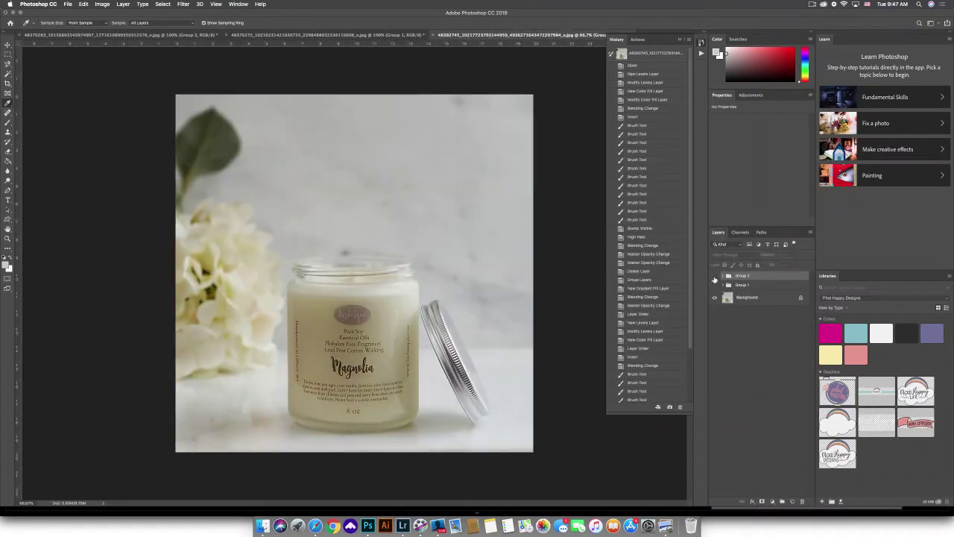
click(714, 276)
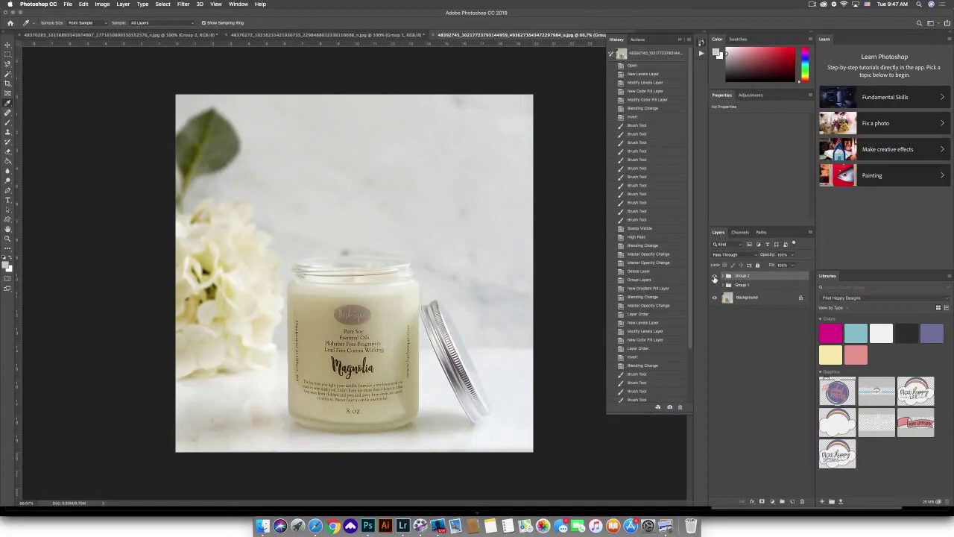
click(773, 502)
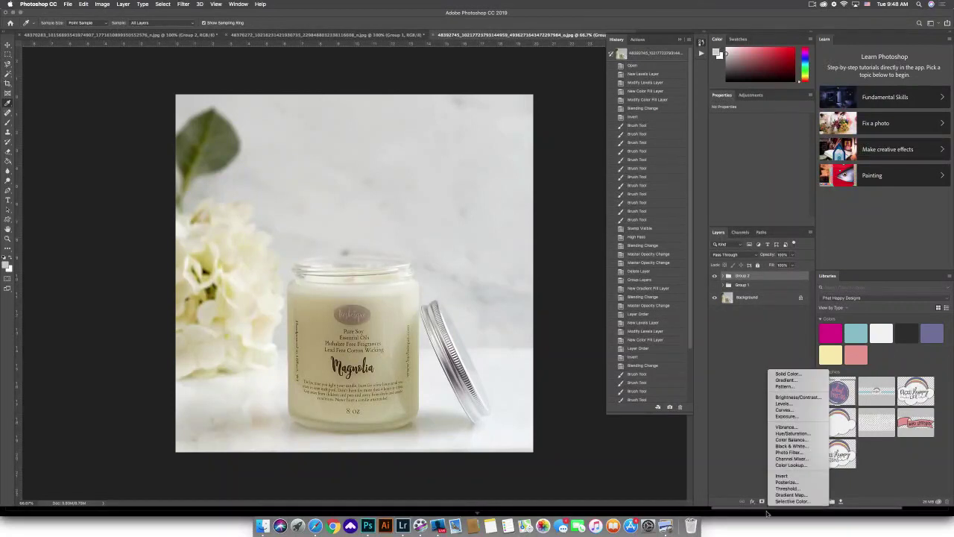
click(798, 404)
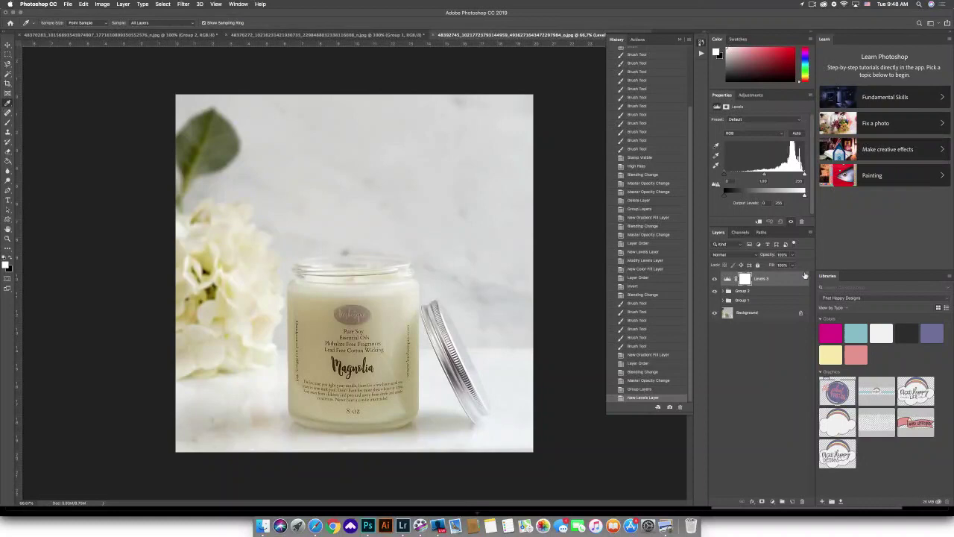
Step: Open and cancel Image > Adjustments > Levels, then delete the extra Levels 3 layer
click(103, 5)
mouse_move(110, 24)
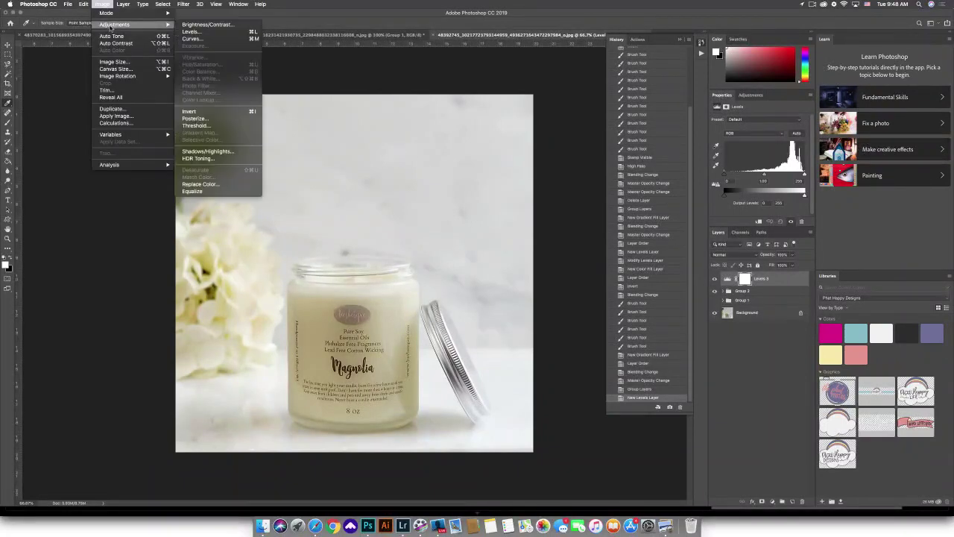
click(190, 33)
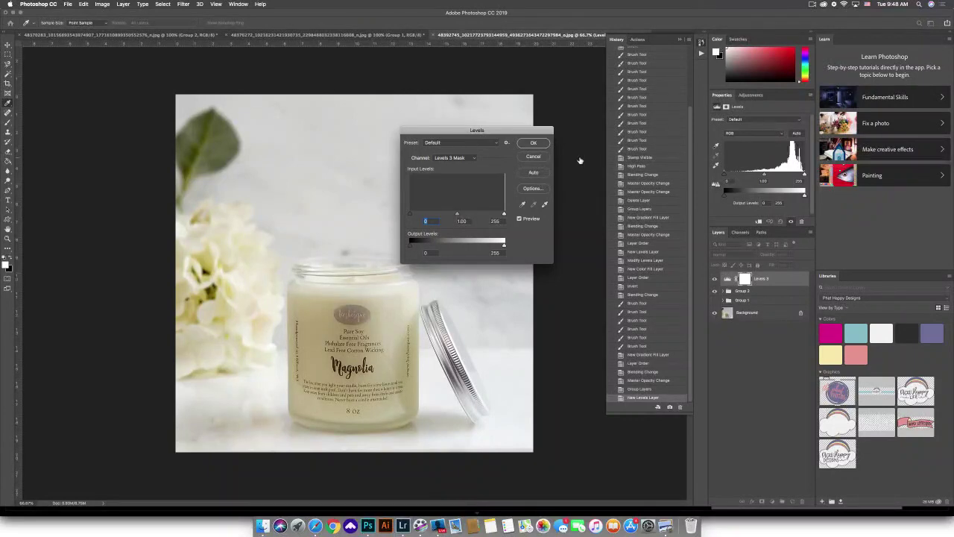
click(533, 157)
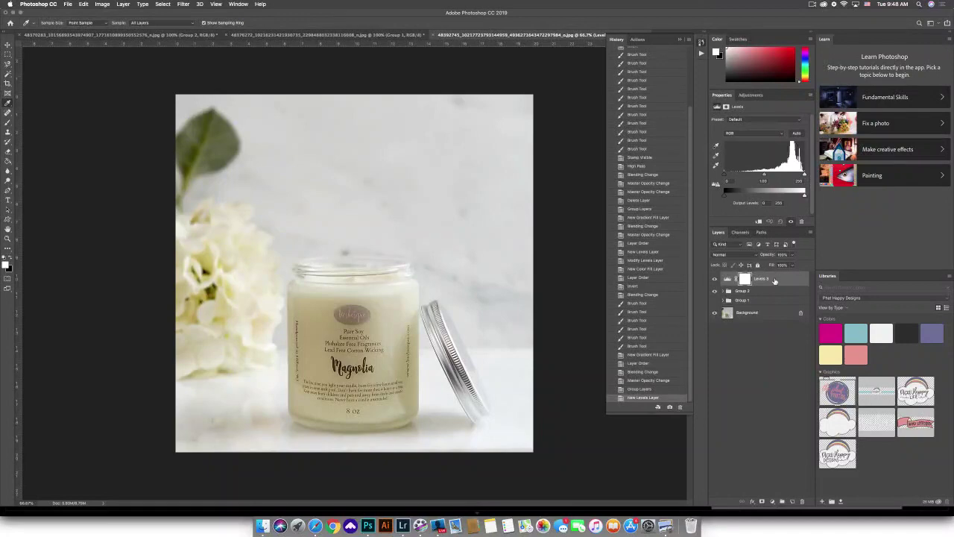
key(BackSpace)
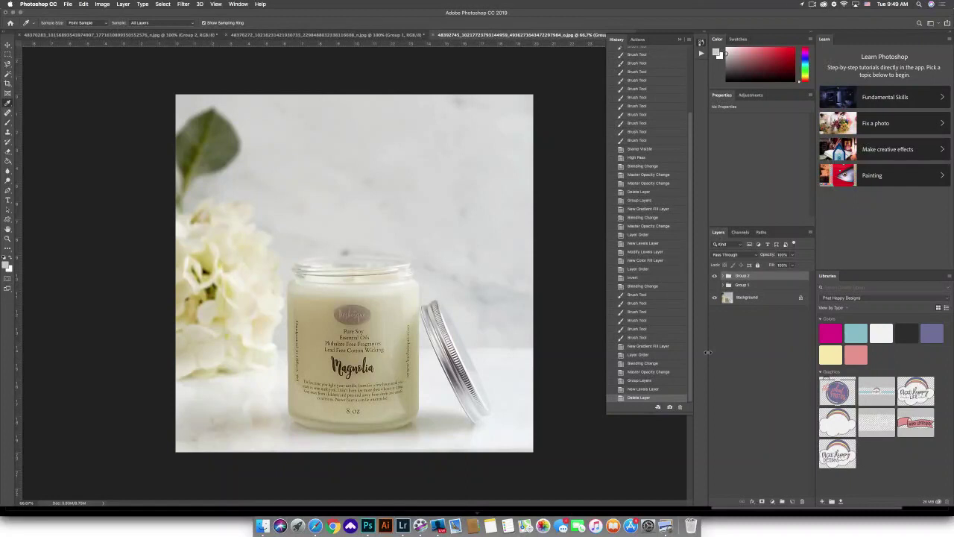
Step: Switch to Safari to view The Whole Shebang bundle page
click(315, 526)
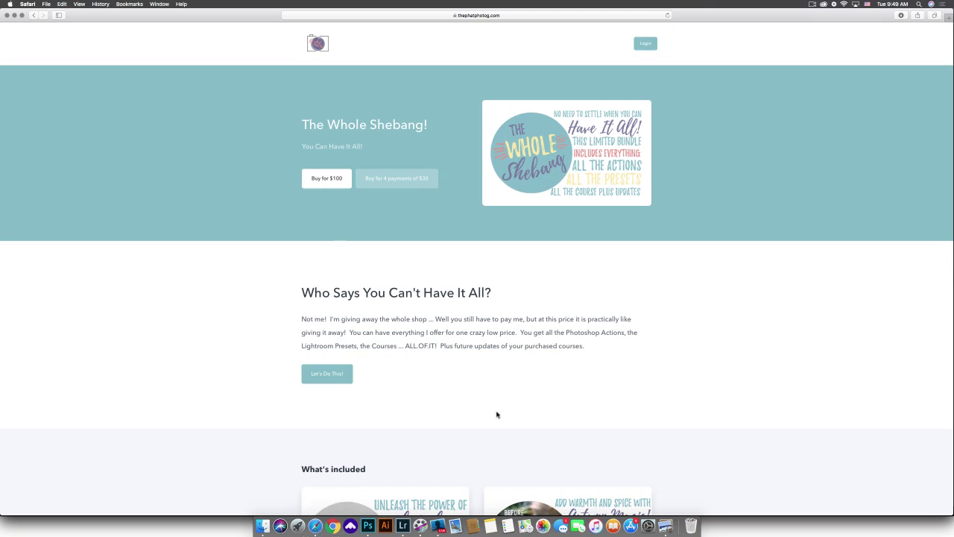
scroll(497, 414, down, 3)
scroll(497, 414, down, 5)
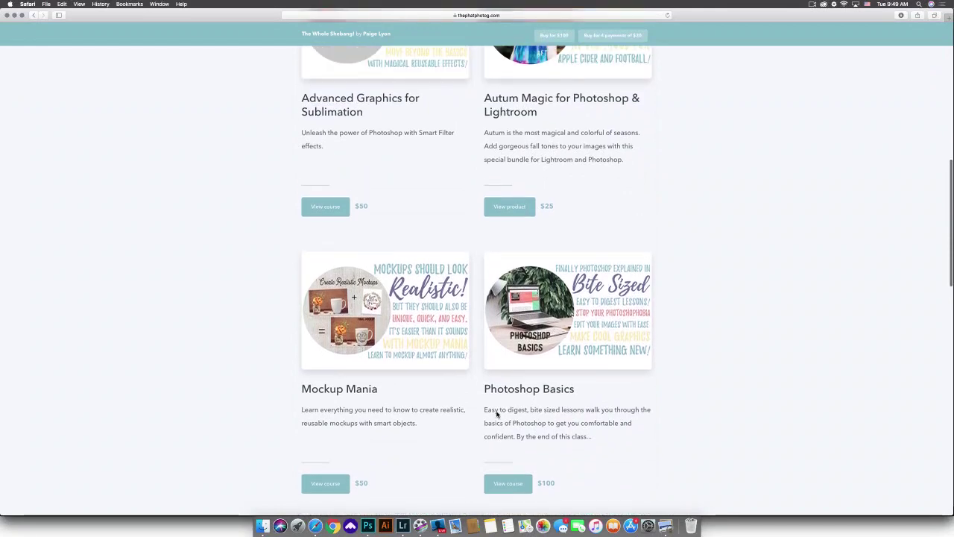
scroll(497, 414, up, 3)
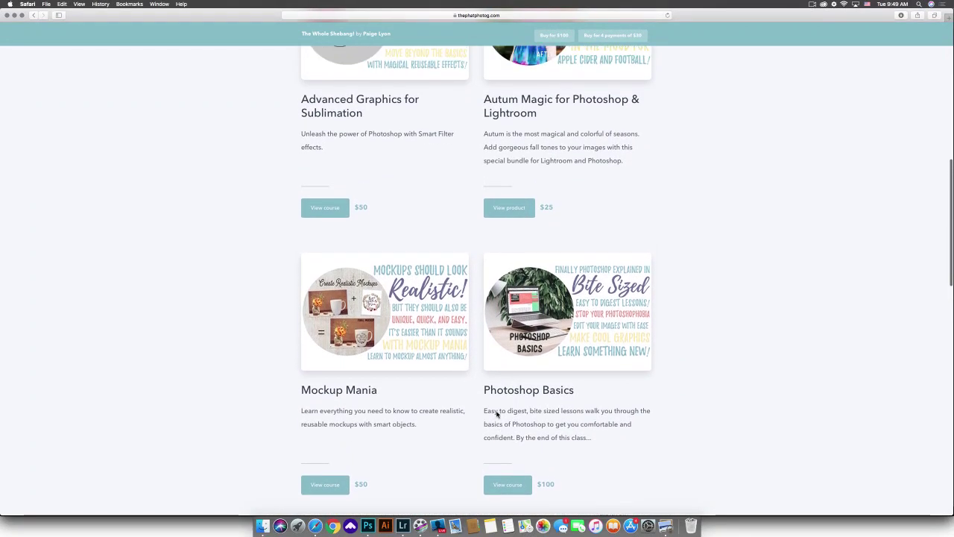
scroll(497, 414, up, 2)
scroll(498, 414, down, 3)
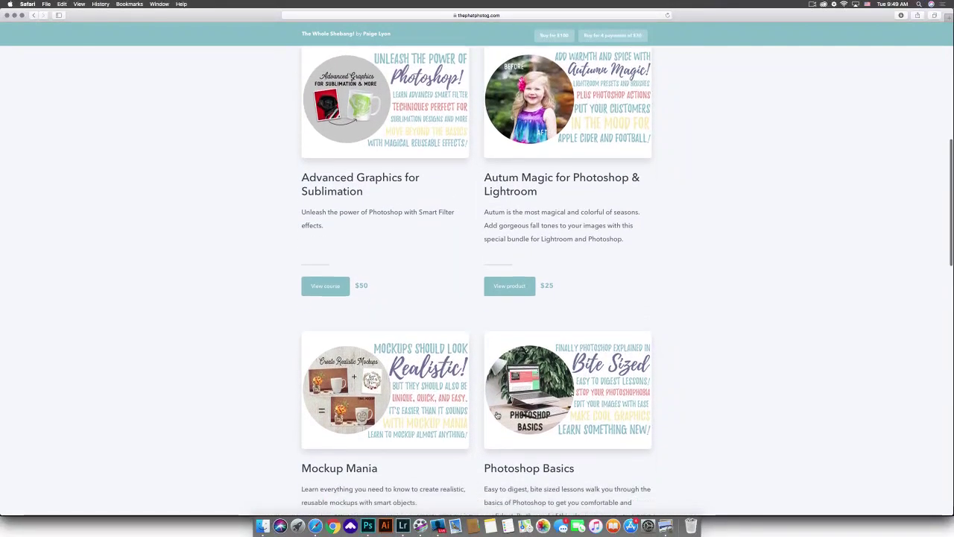
scroll(498, 414, down, 4)
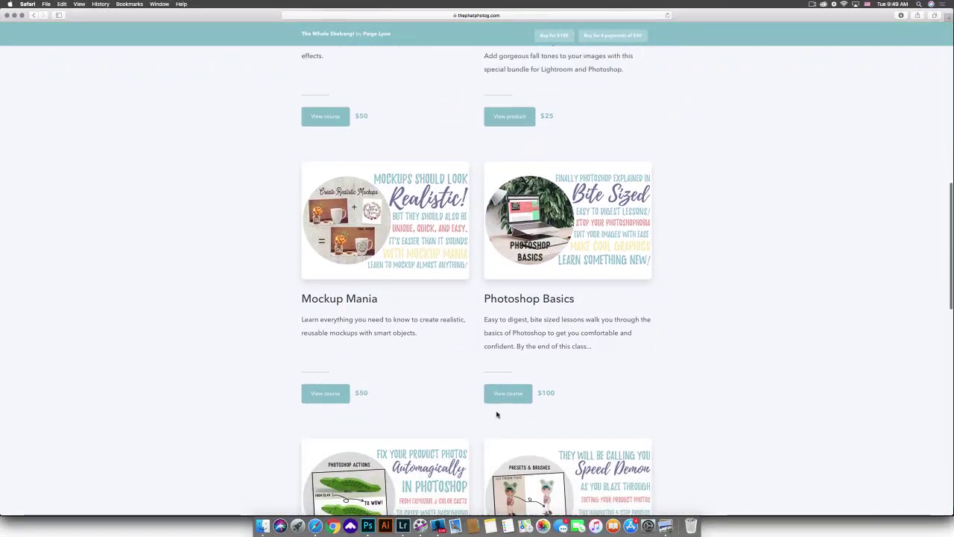
scroll(497, 414, down, 1)
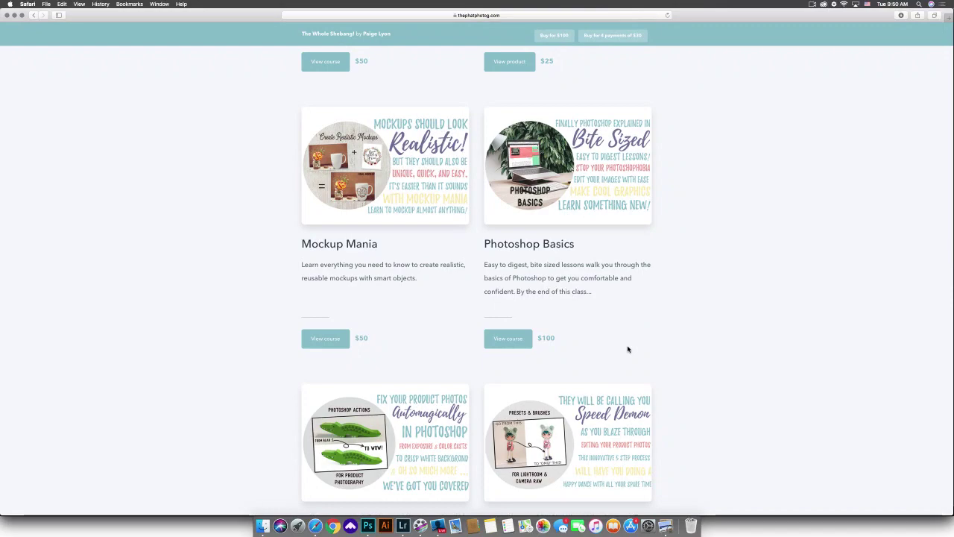
scroll(628, 349, down, 5)
scroll(628, 349, up, 10)
scroll(627, 349, down, 9)
scroll(628, 349, down, 3)
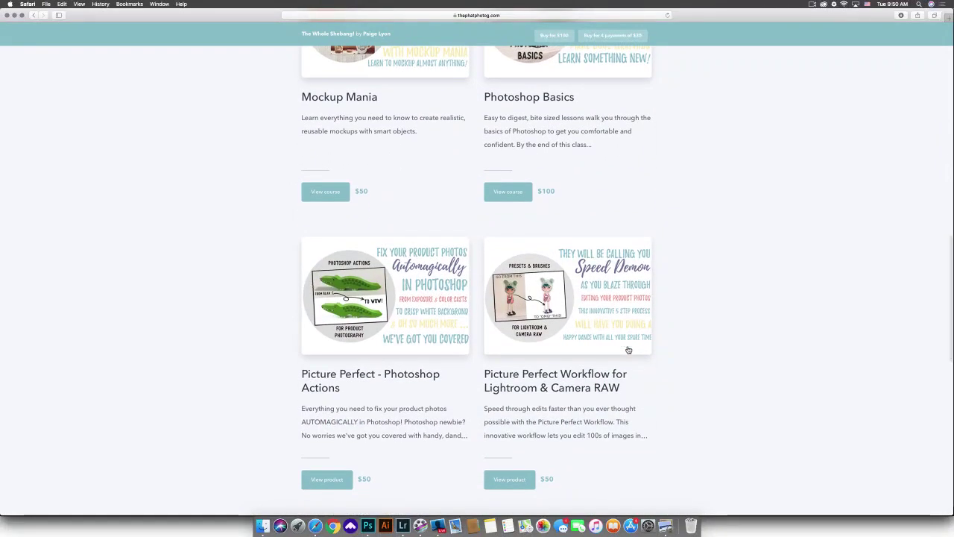
scroll(628, 349, down, 2)
scroll(628, 349, down, 5)
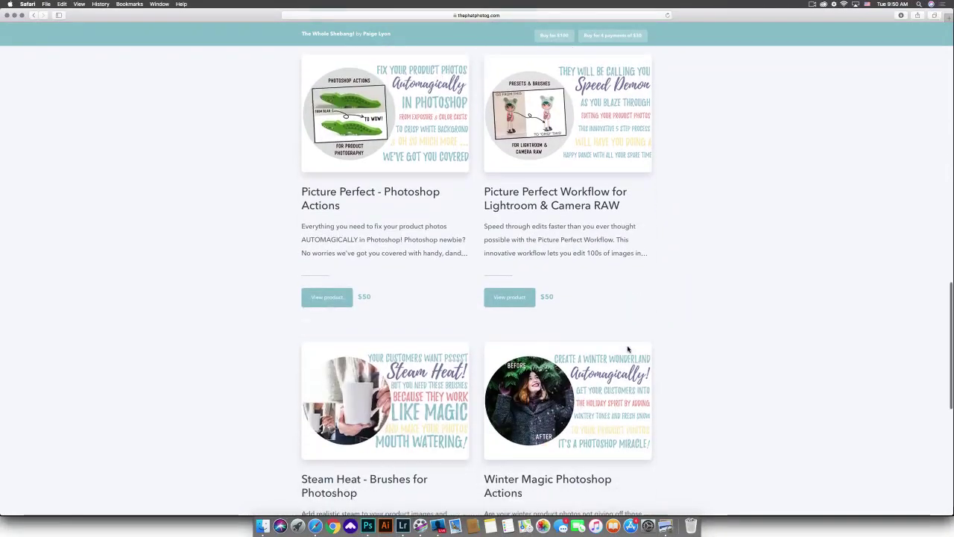
scroll(627, 349, down, 3)
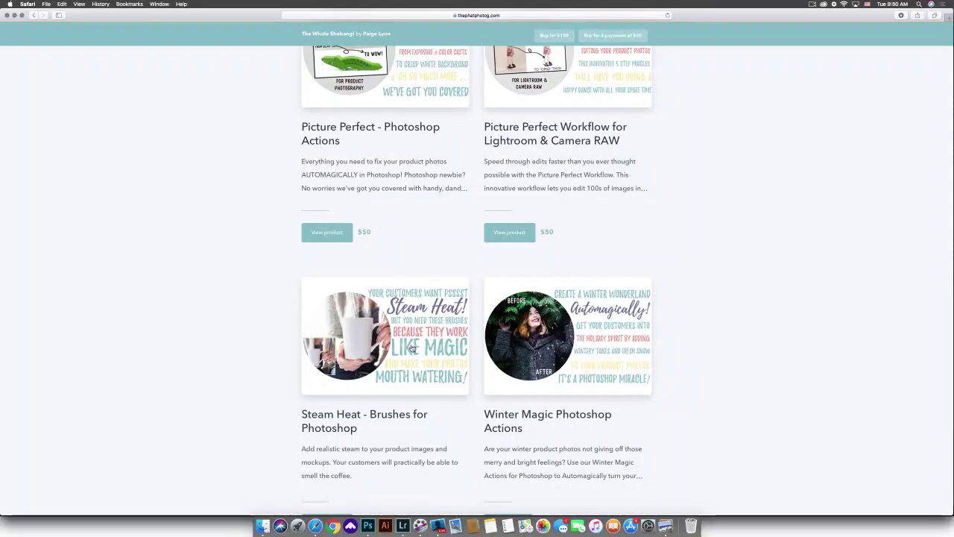
scroll(650, 240, up, 2)
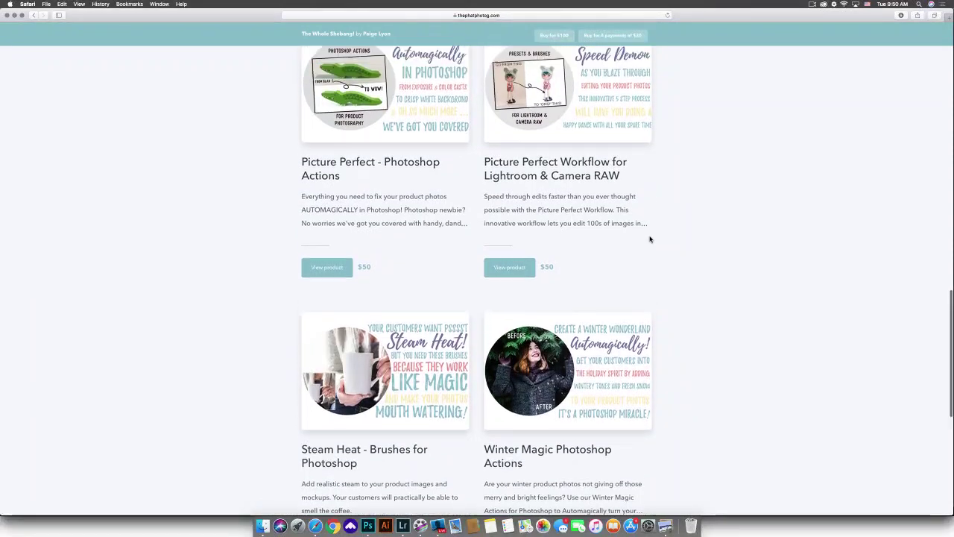
scroll(650, 239, up, 8)
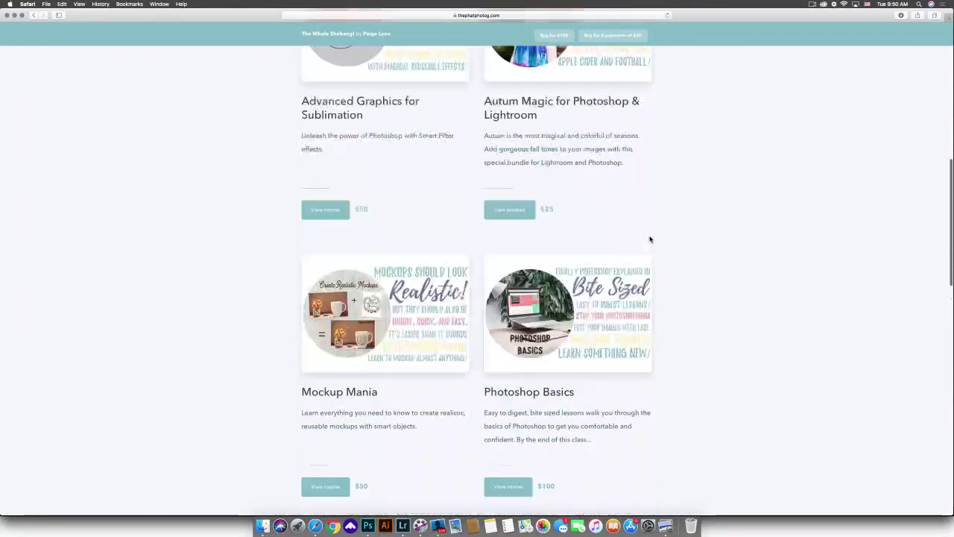
scroll(651, 239, up, 8)
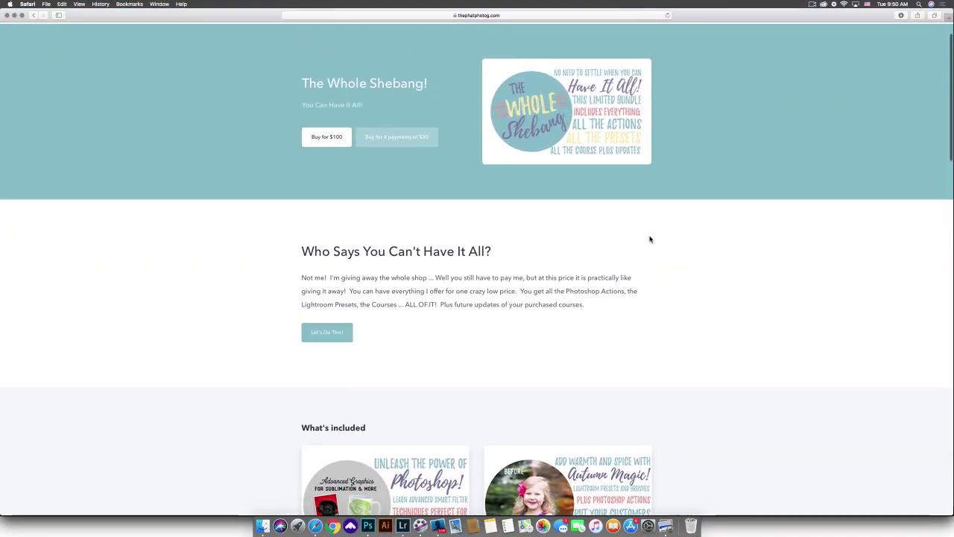
scroll(650, 239, up, 1)
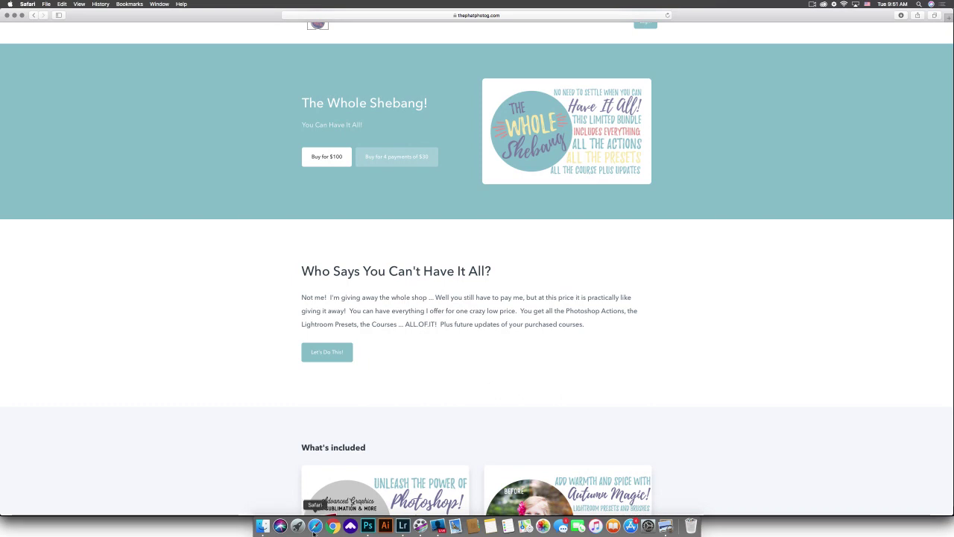
Step: Switch back to Photoshop and the Magnolia candle photo
click(367, 526)
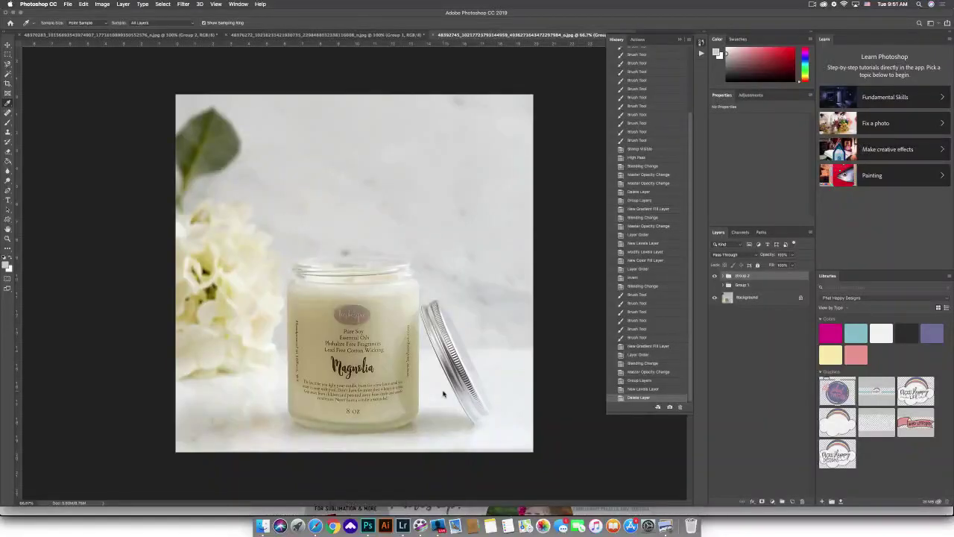
click(149, 35)
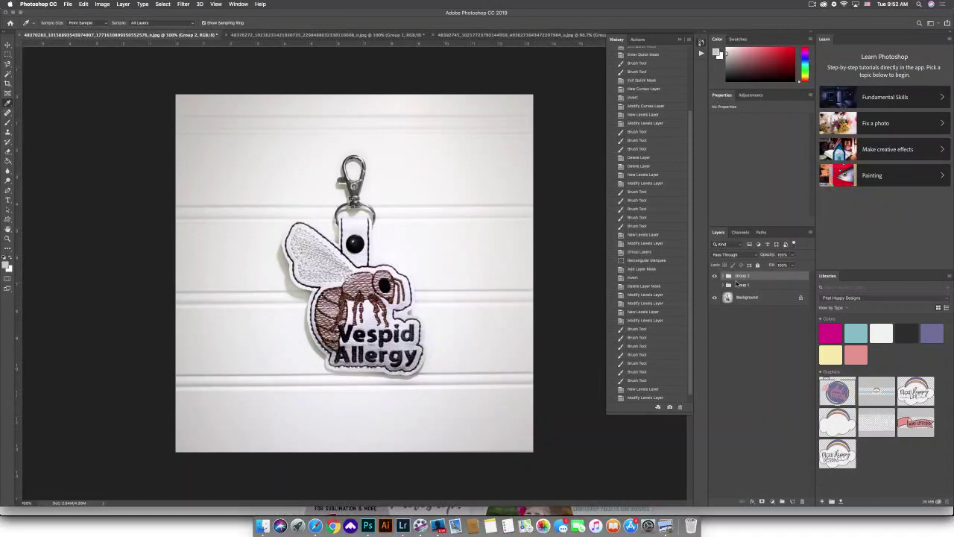
click(715, 277)
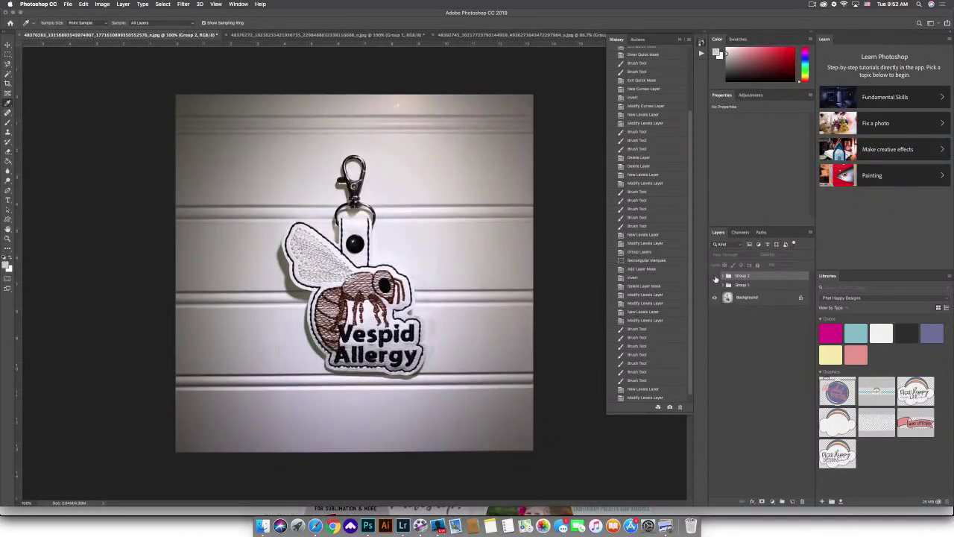
click(715, 277)
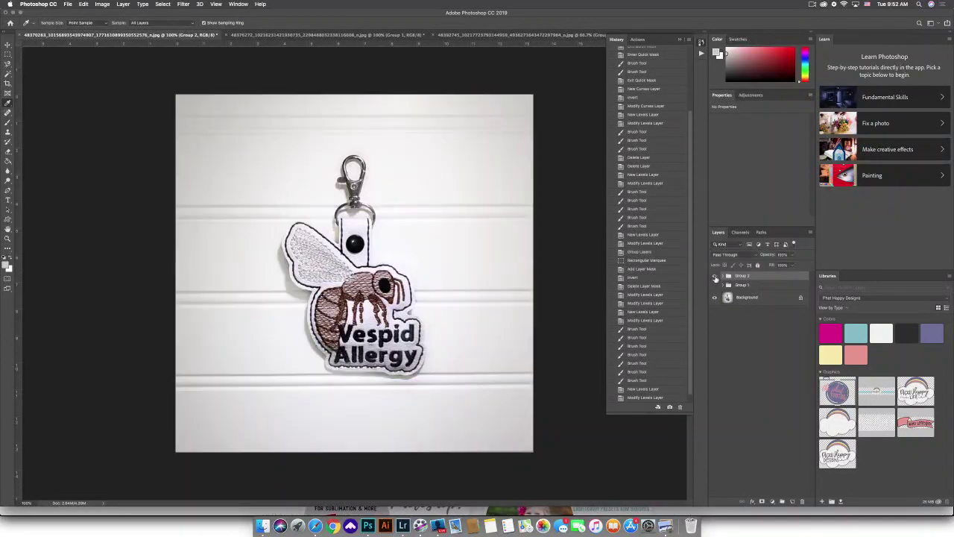
click(250, 36)
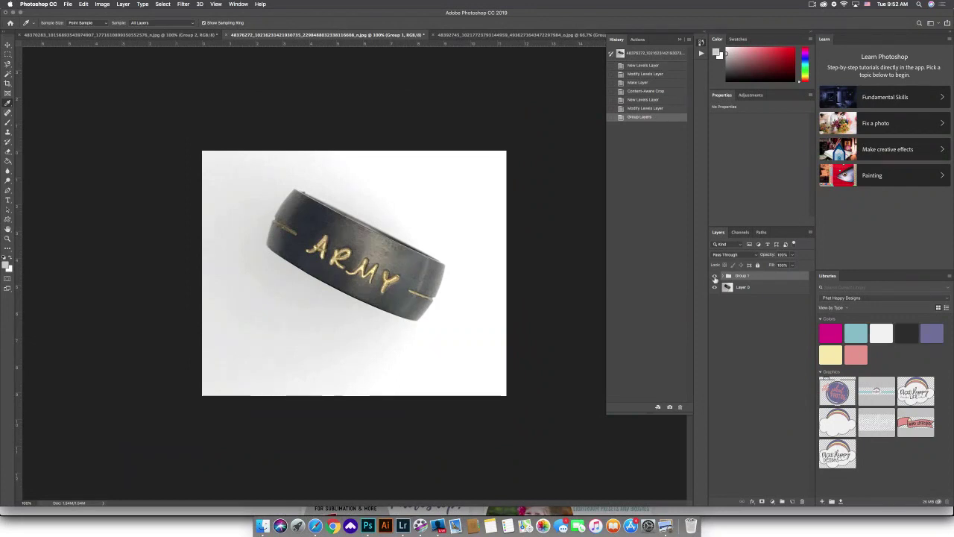
click(715, 276)
click(715, 277)
click(492, 35)
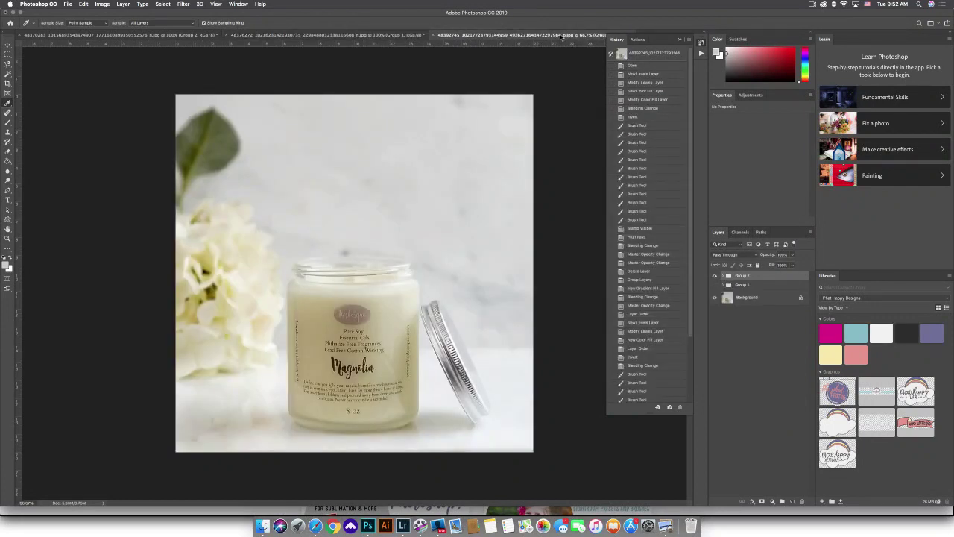
click(715, 276)
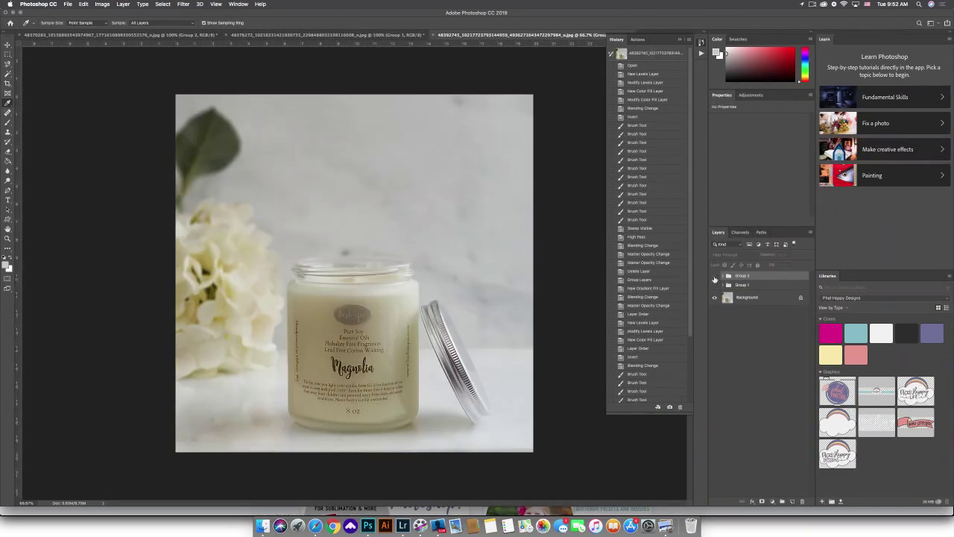
click(716, 277)
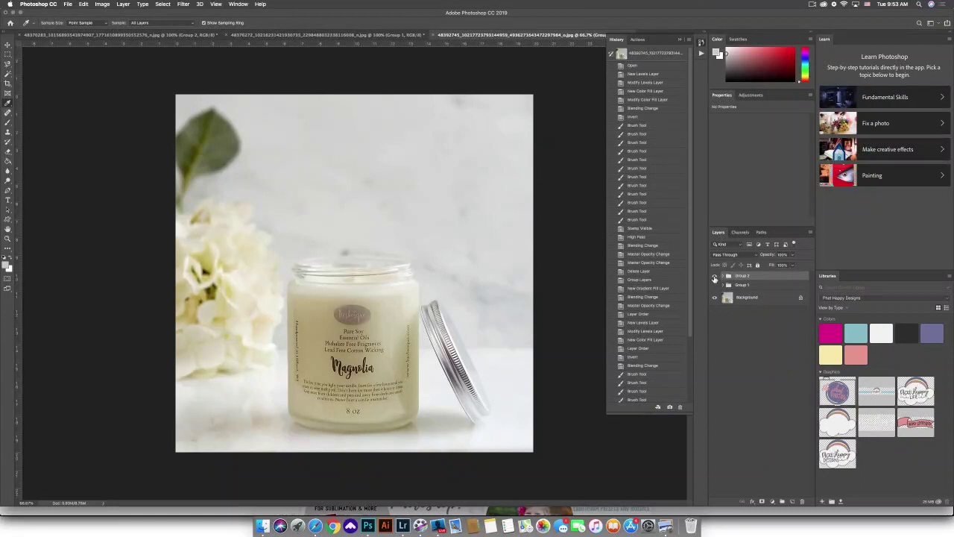
click(439, 526)
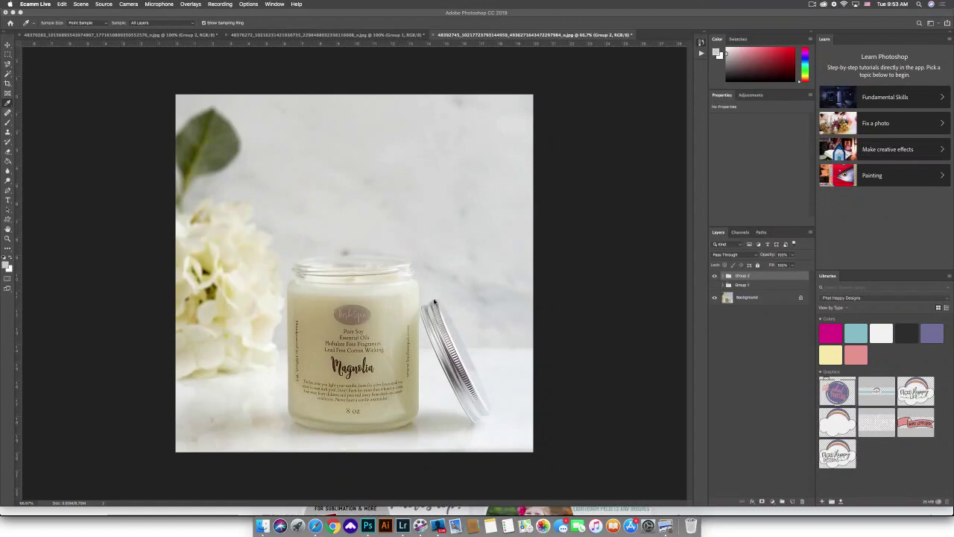